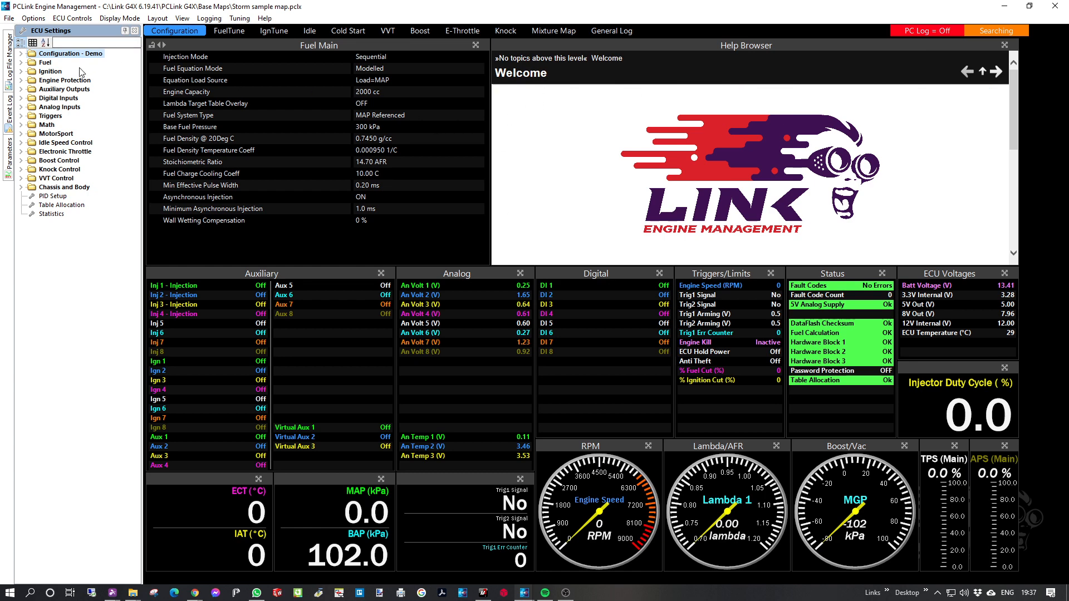
# - Open the base map file Storm sample map.pclx from the Base Maps folder
pyautogui.click(9, 18)
pyautogui.click(20, 31)
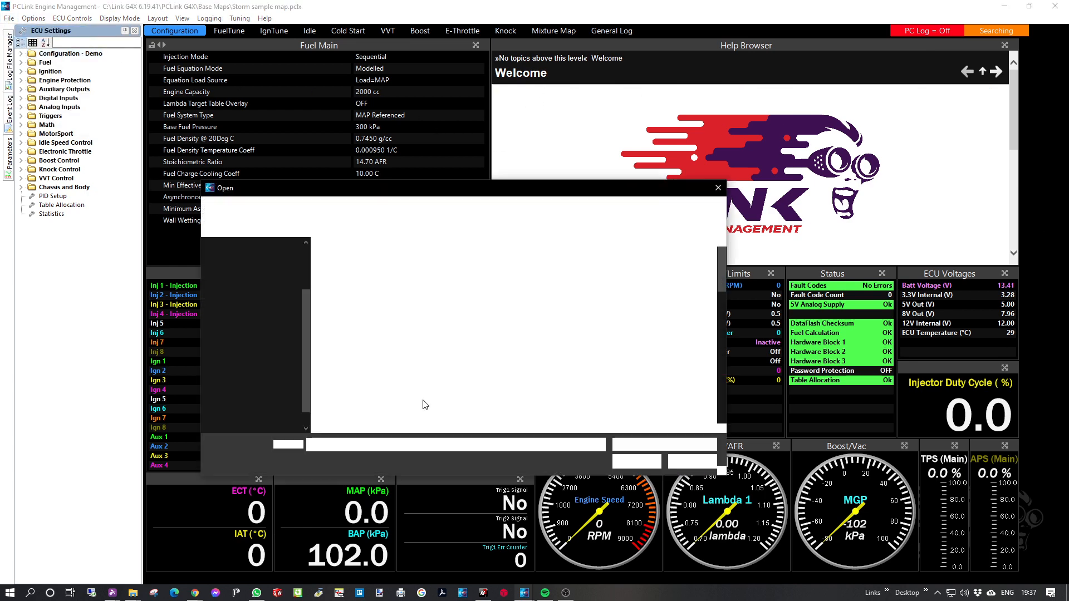
pyautogui.scroll(-4, 416, 356)
pyautogui.scroll(-5, 414, 353)
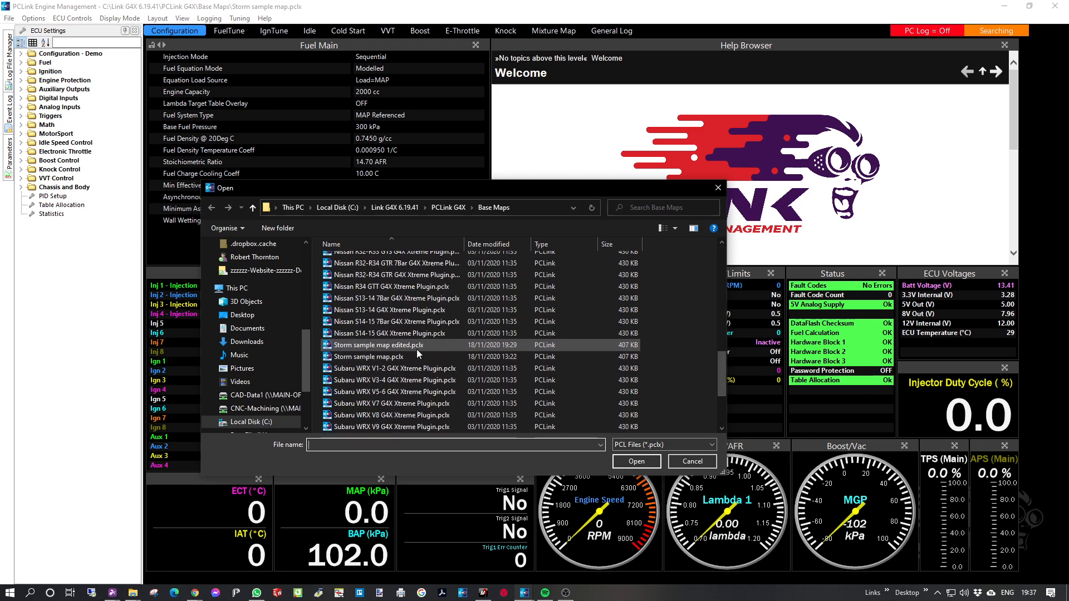
pyautogui.click(357, 357)
pyautogui.click(636, 465)
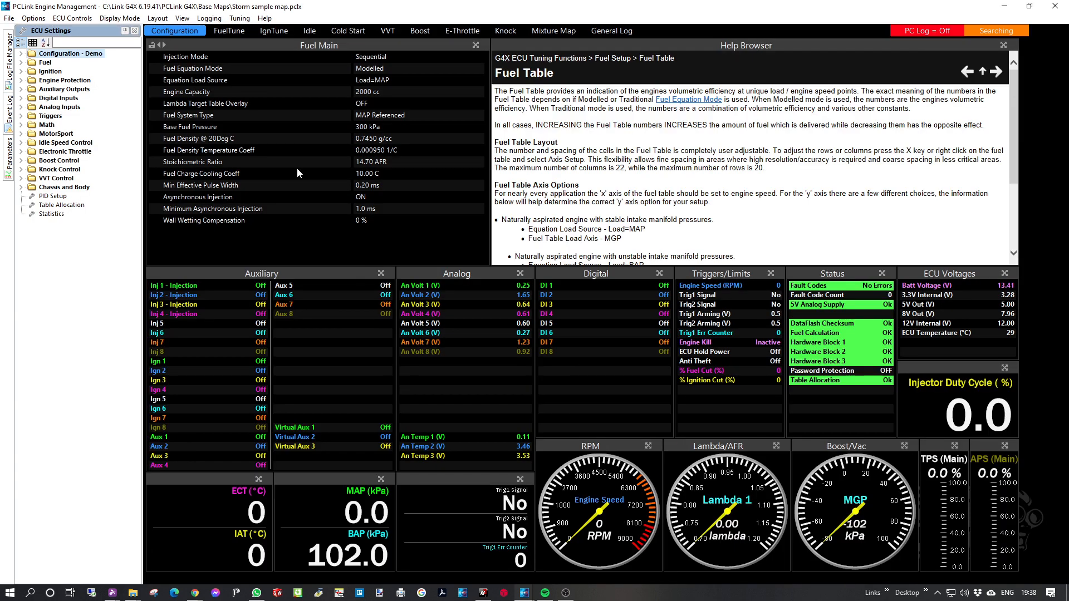
# - Open the engine configuration settings page from the Configuration - Demo group of the ECU settings
pyautogui.doubleClick(60, 53)
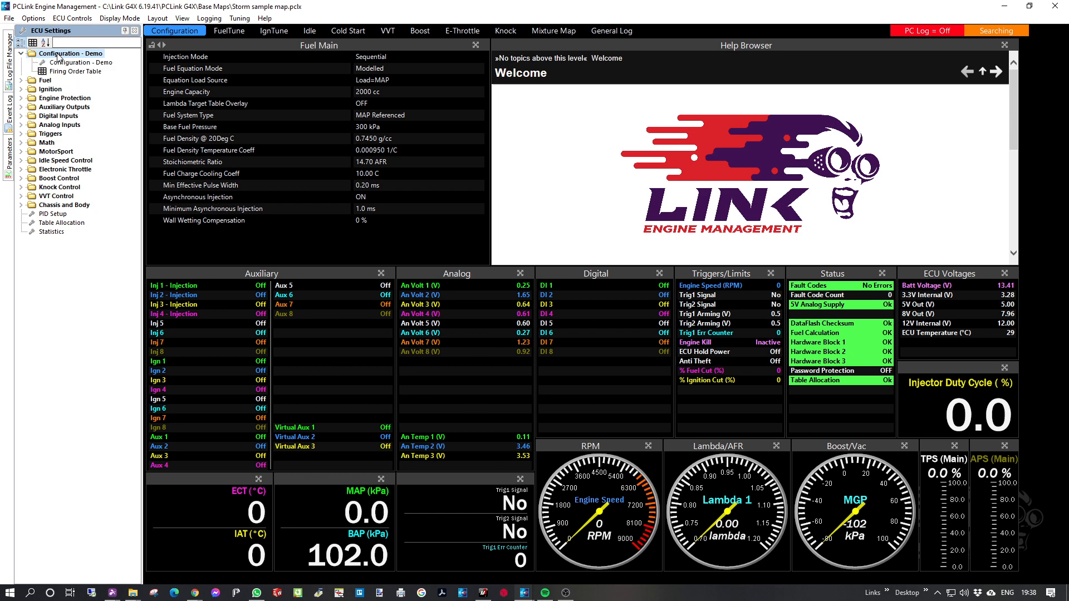
pyautogui.click(59, 64)
pyautogui.doubleClick(58, 63)
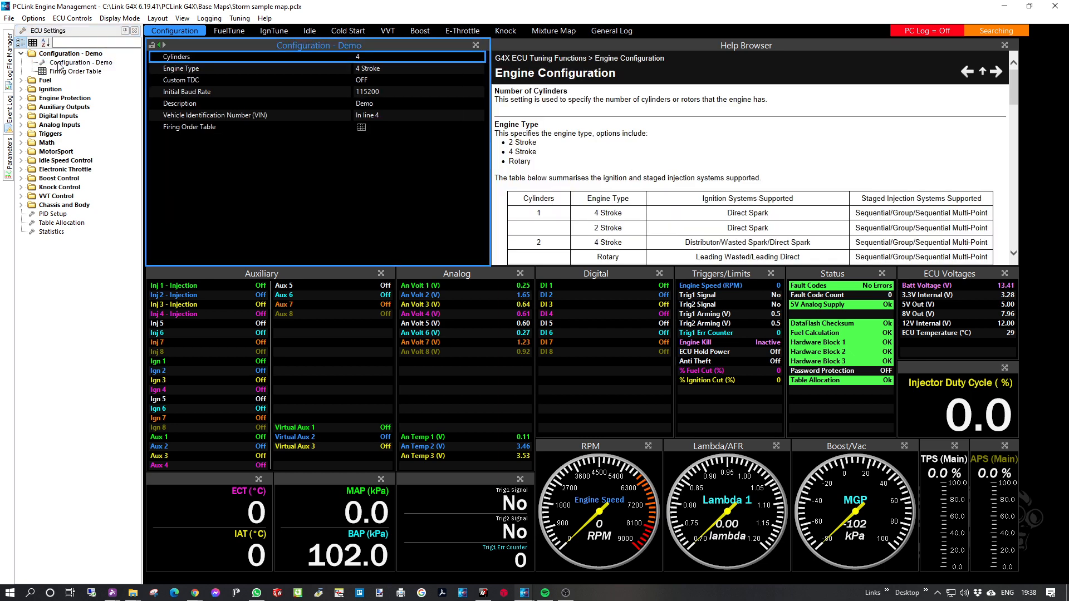
pyautogui.doubleClick(69, 55)
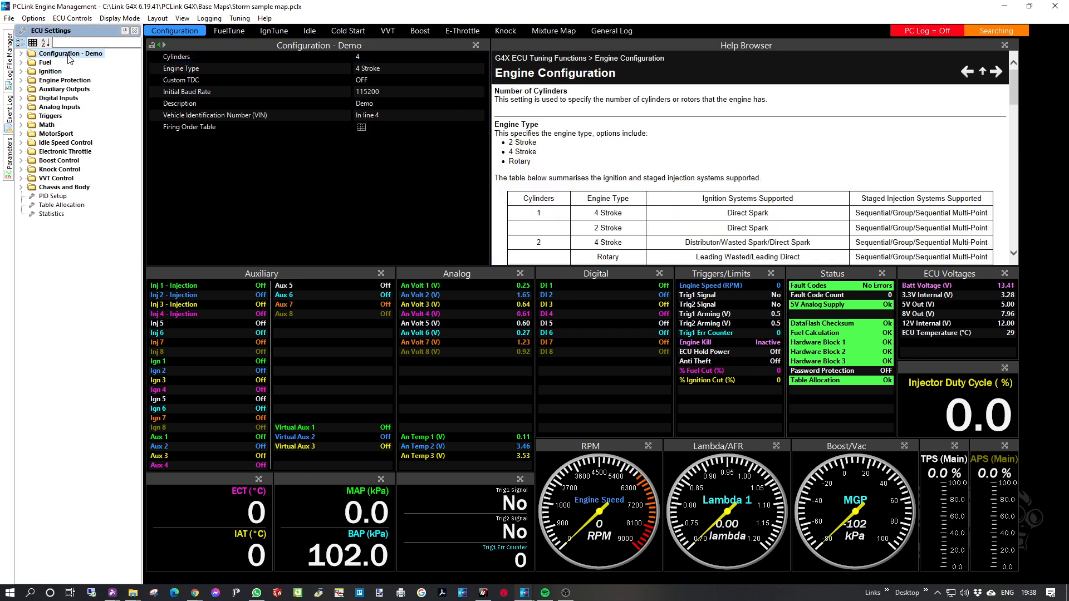
pyautogui.doubleClick(69, 55)
pyautogui.doubleClick(69, 64)
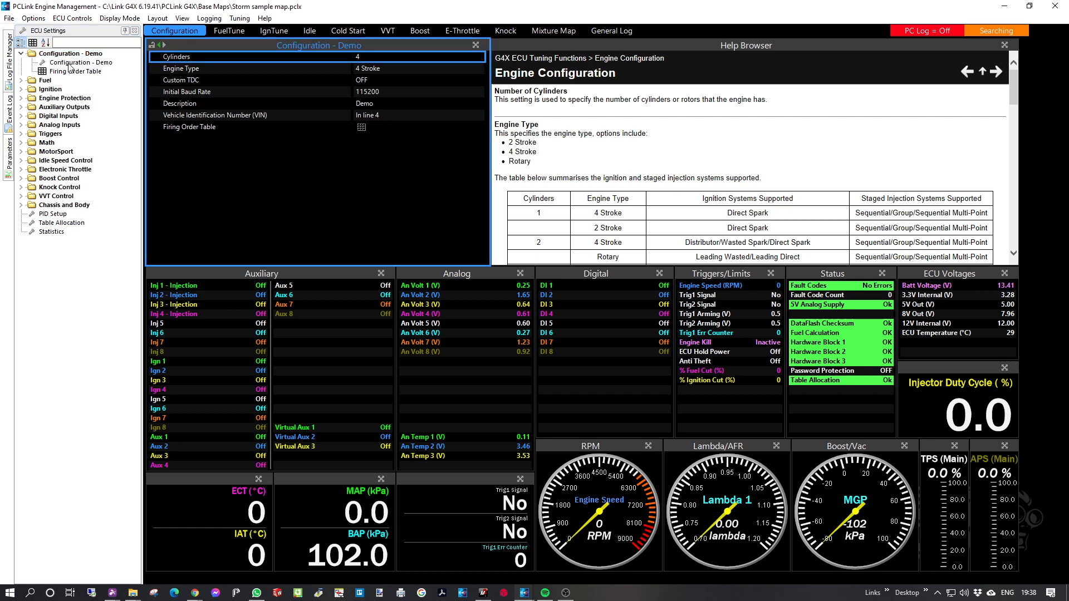
# - Configure the engine with 4 cylinders, engine type 4 Stroke and Custom TDC OFF, and bring up the Initial Baud Rate help
pyautogui.doubleClick(368, 59)
pyautogui.doubleClick(495, 269)
pyautogui.doubleClick(384, 68)
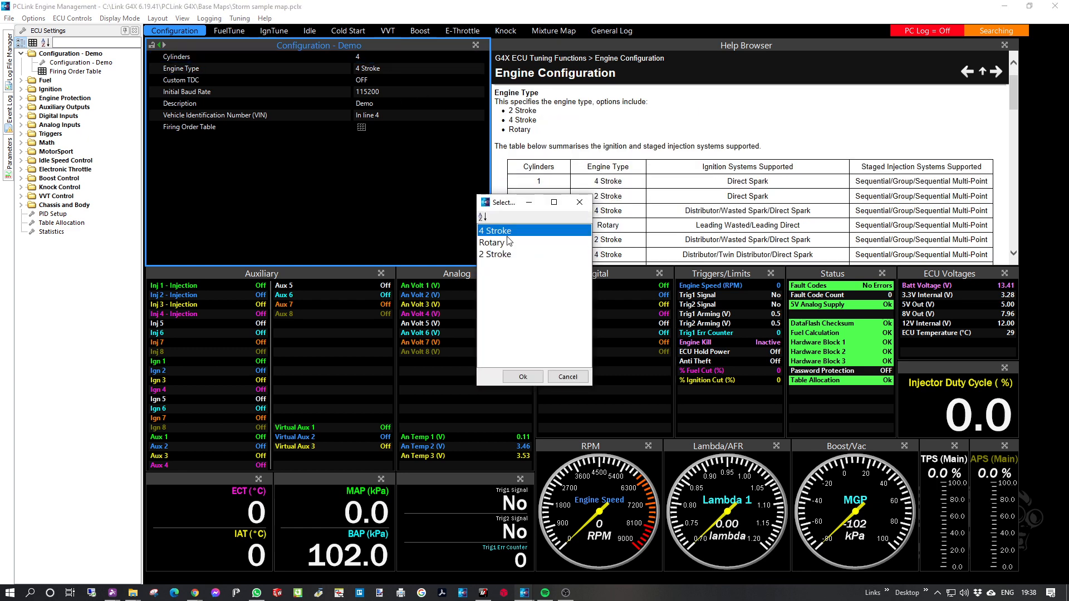
pyautogui.click(523, 377)
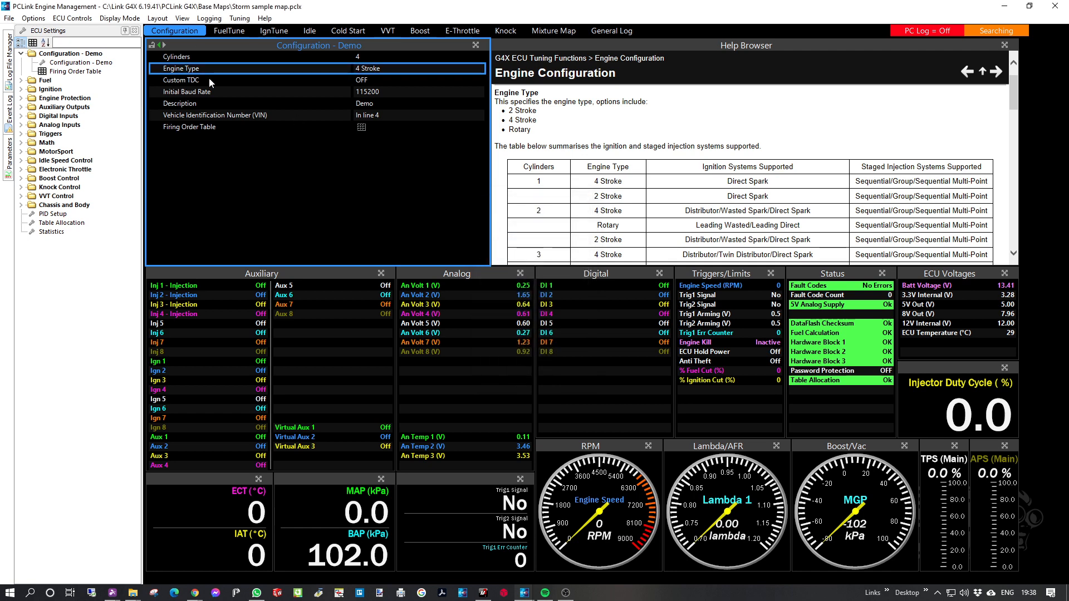
pyautogui.doubleClick(363, 82)
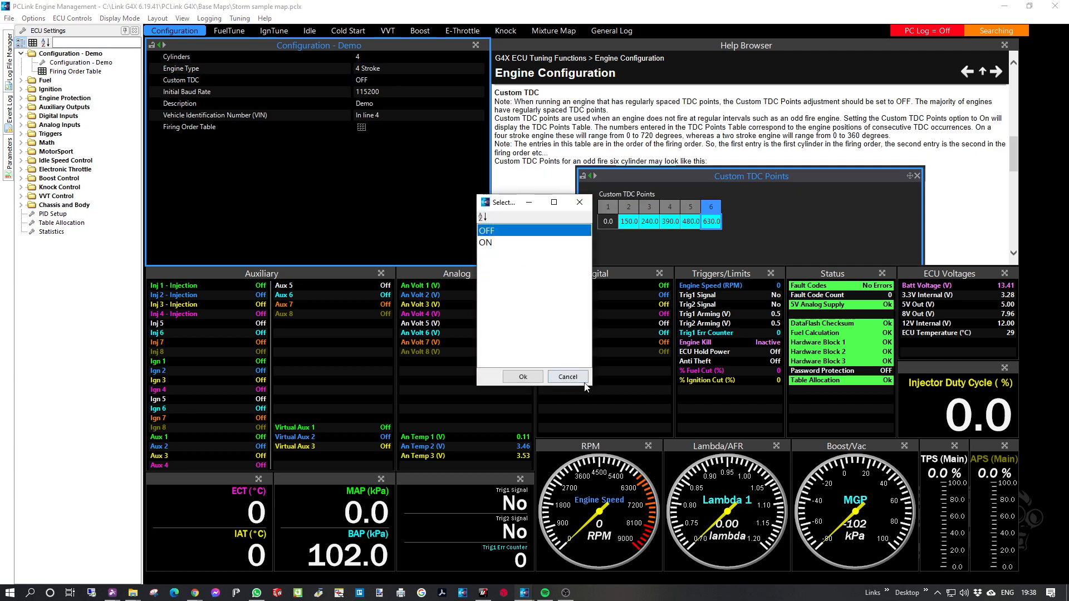
pyautogui.click(524, 377)
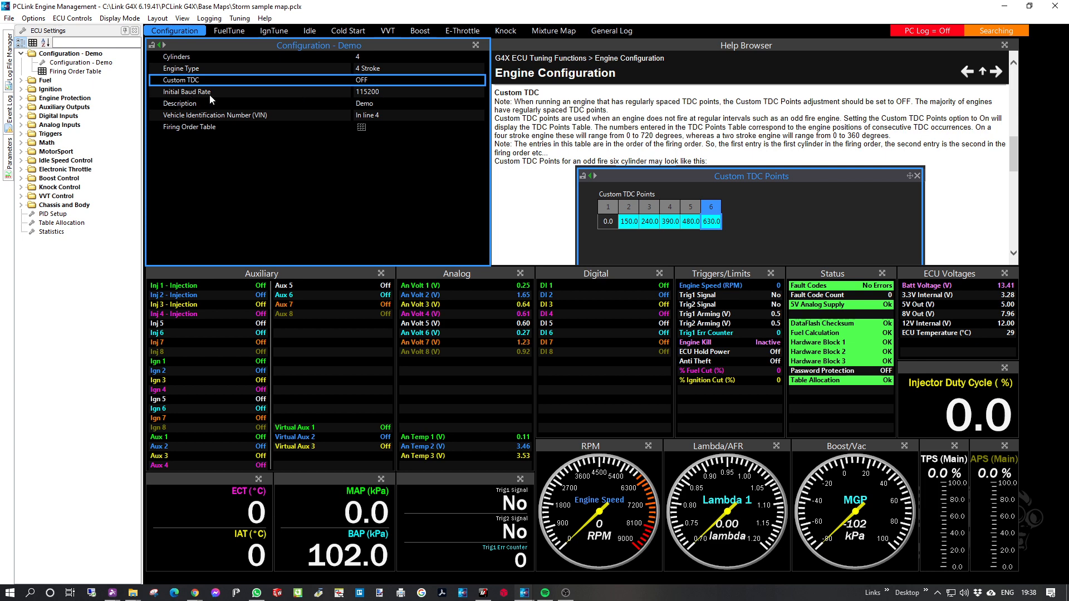
pyautogui.click(391, 94)
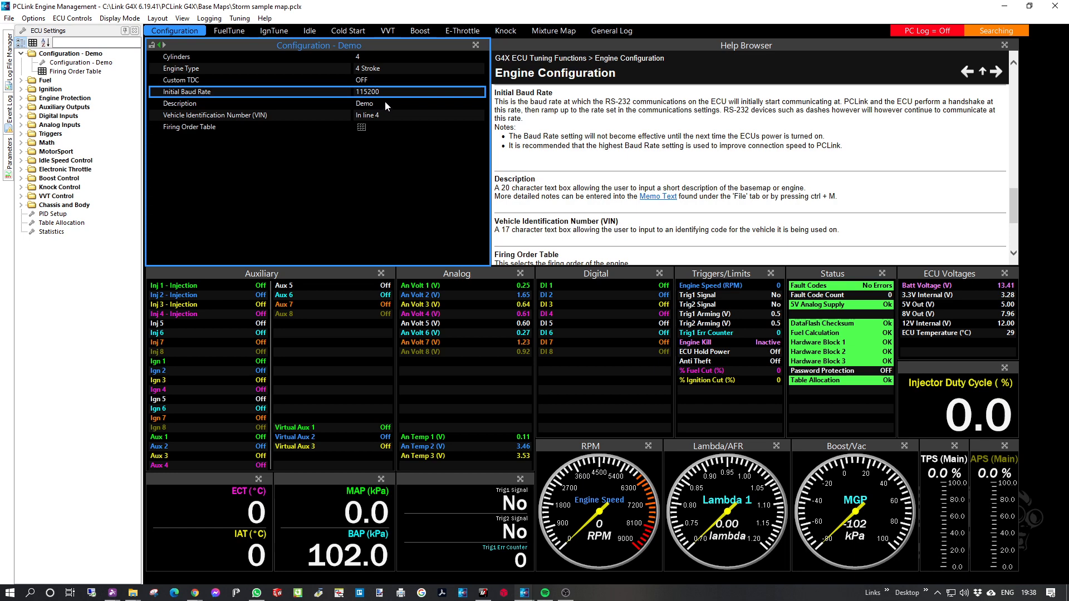
# - Set the configuration's Description to "4 cylinder demo"
pyautogui.click(386, 104)
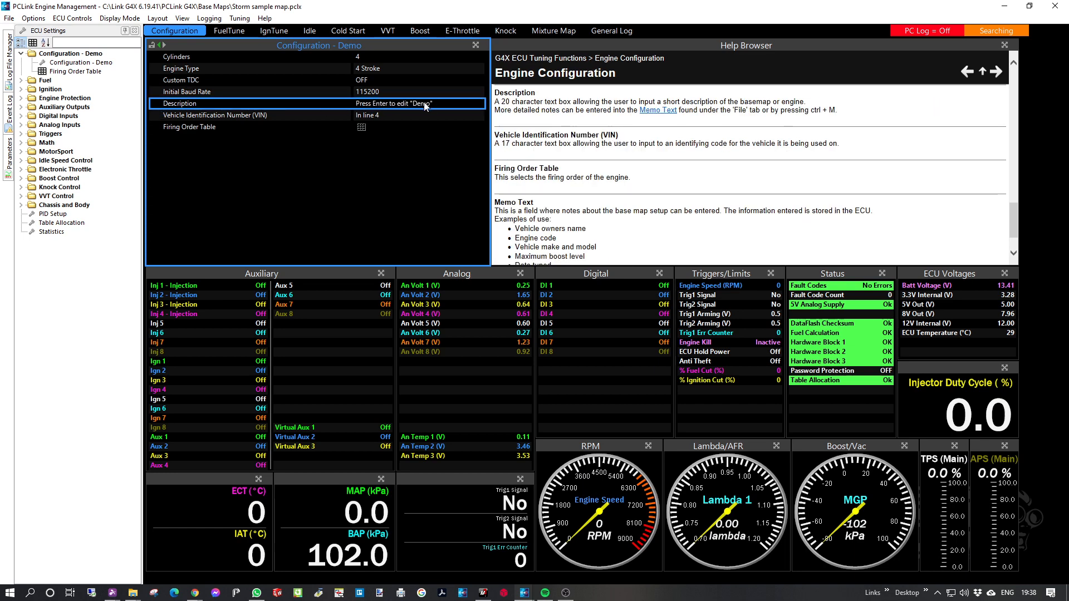
pyautogui.press('Return')
pyautogui.write('S')
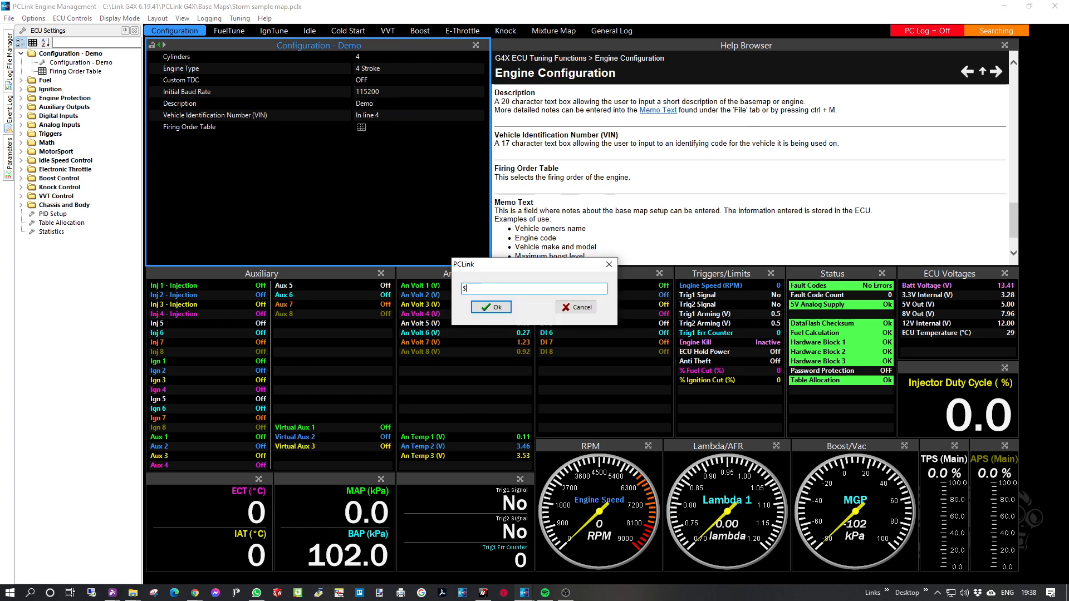
pyautogui.write(' c')
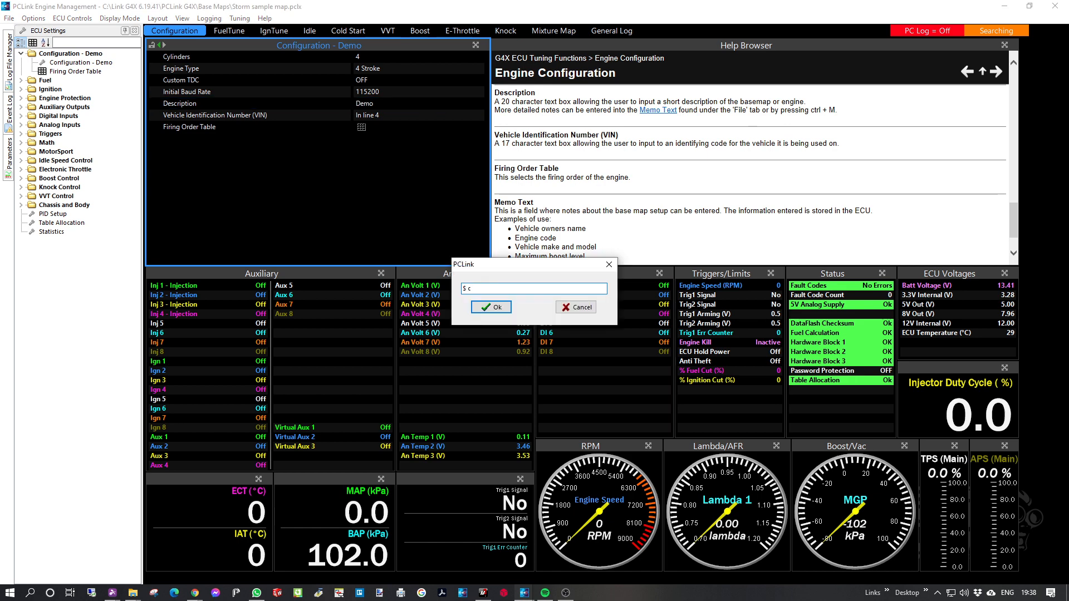
pyautogui.write('ylinder ')
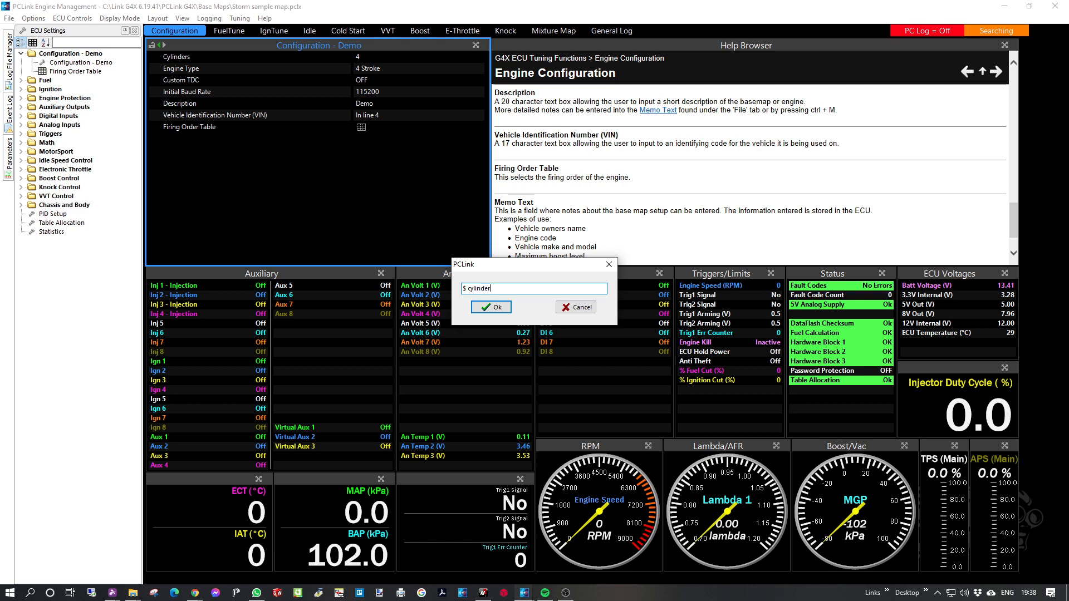
pyautogui.write('demo')
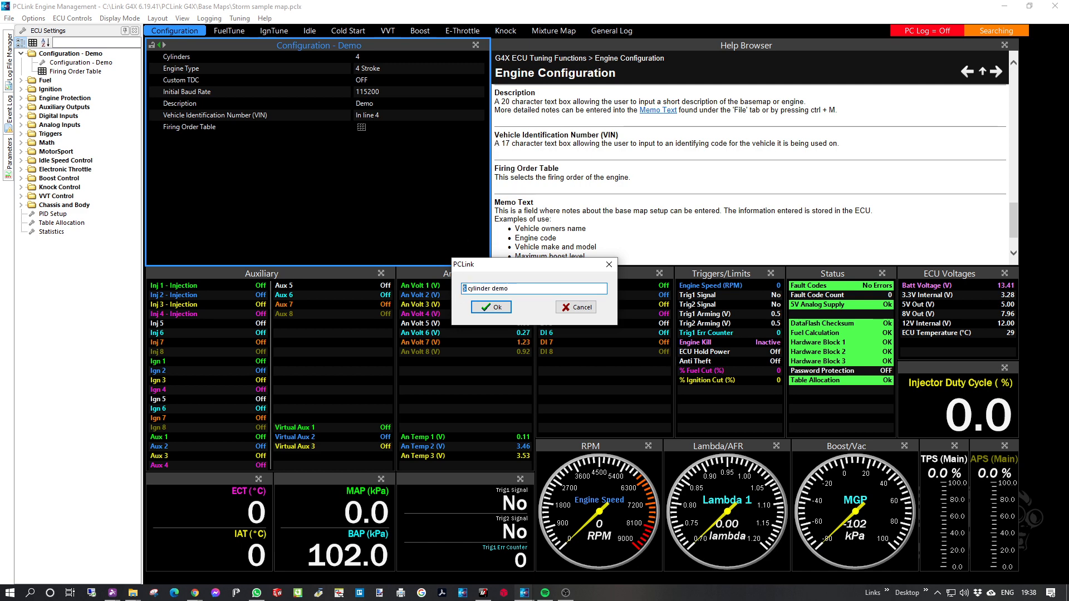
pyautogui.moveTo(466, 289); pyautogui.dragTo(441, 286)
pyautogui.press('Delete')
pyautogui.write('4')
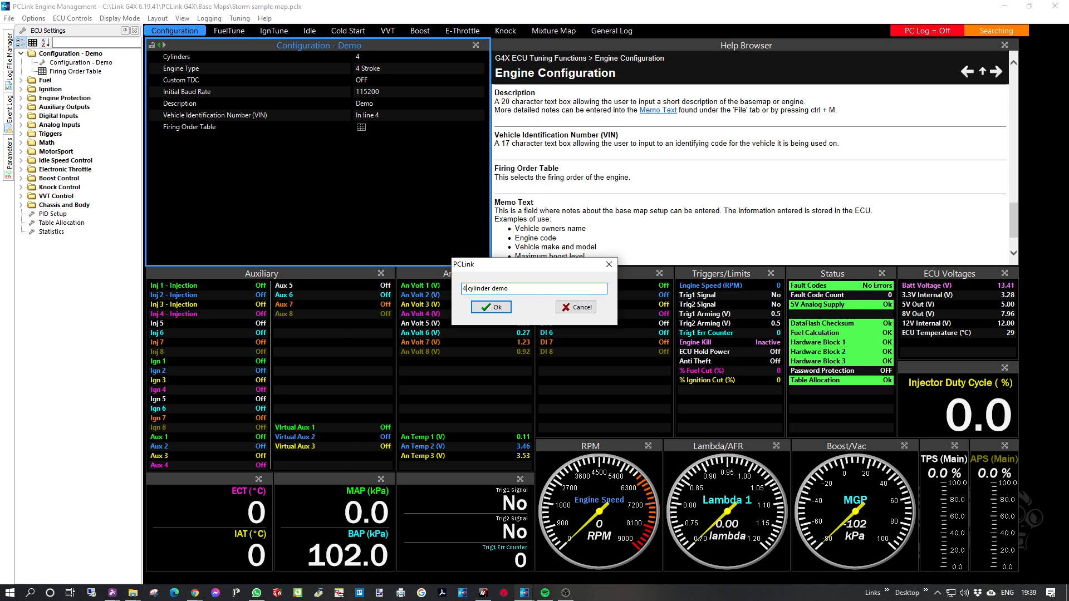
pyautogui.click(486, 309)
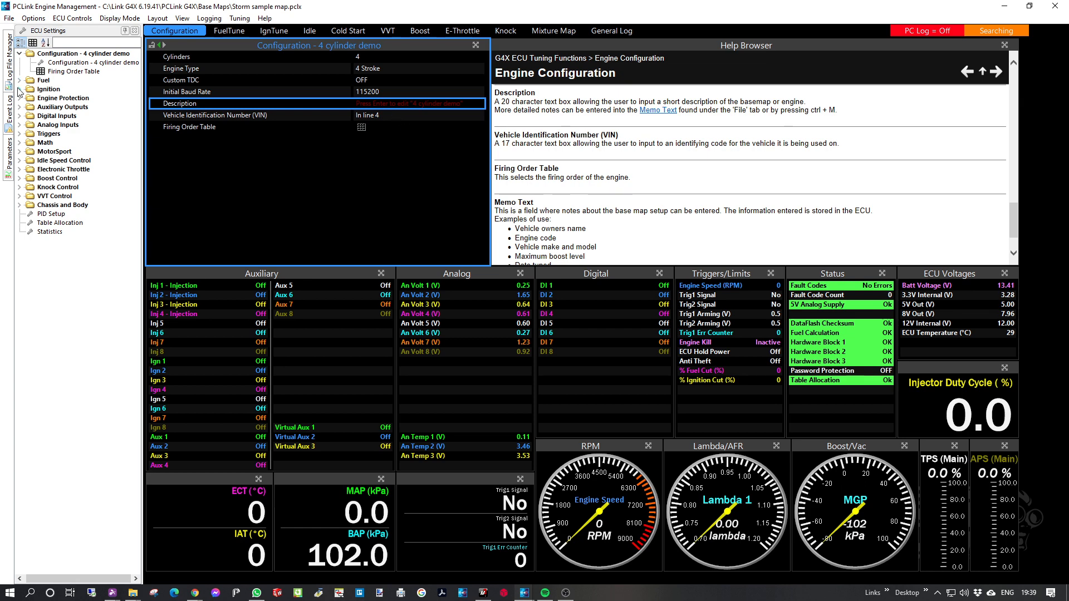
# - Save the map as a new file named Storm sample map Demo.pclx in the Base Maps folder
pyautogui.click(9, 18)
pyautogui.click(25, 62)
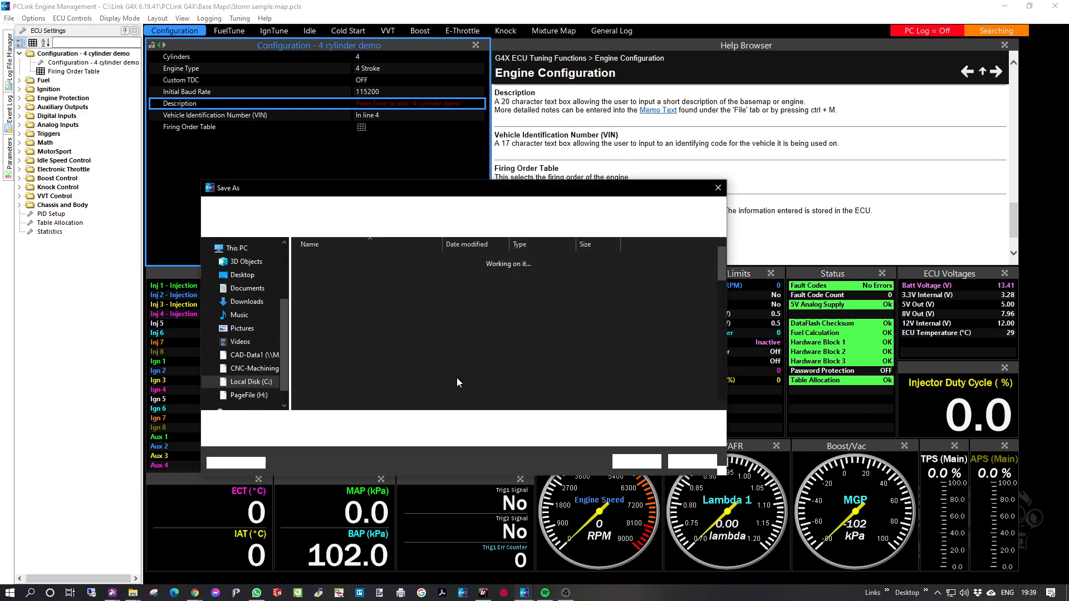
pyautogui.click(331, 425)
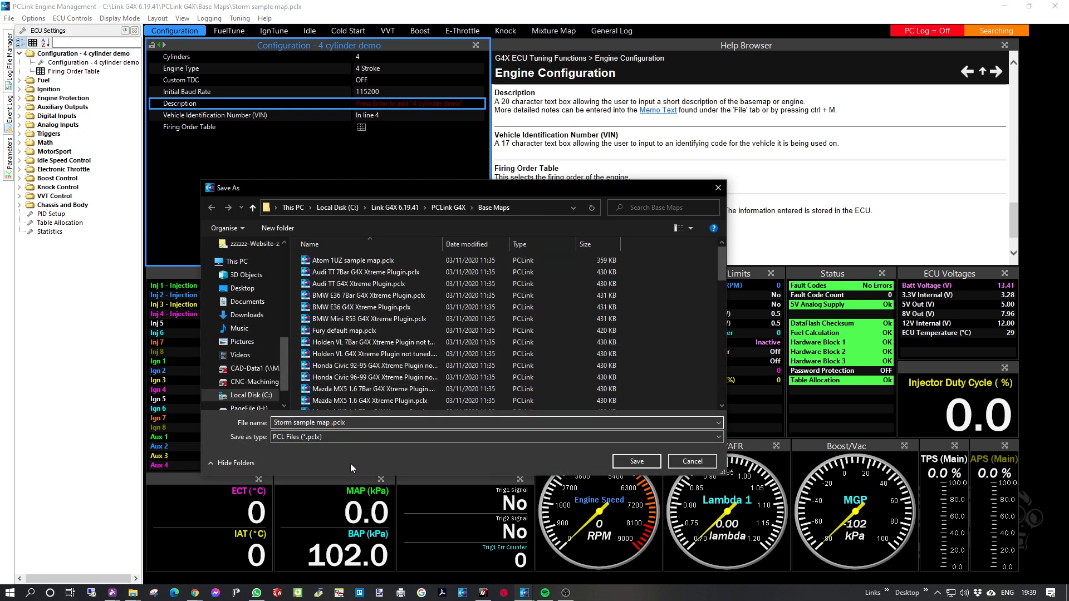
pyautogui.write('Demo')
pyautogui.press('Return')
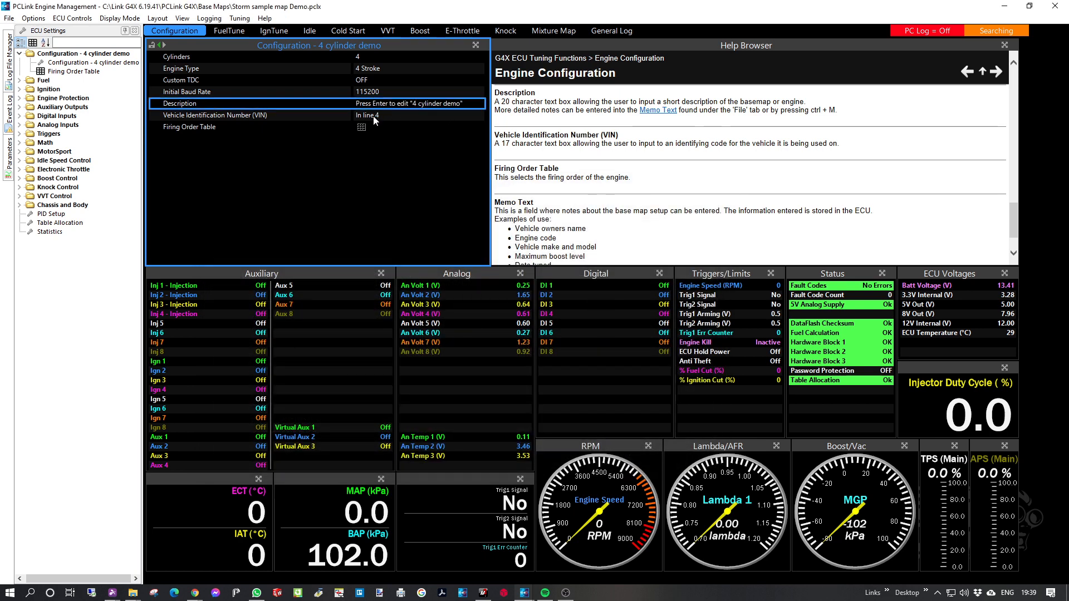
# - Open the Vehicle Identification Number entry for editing and accept its text "In line 4"
pyautogui.click(400, 114)
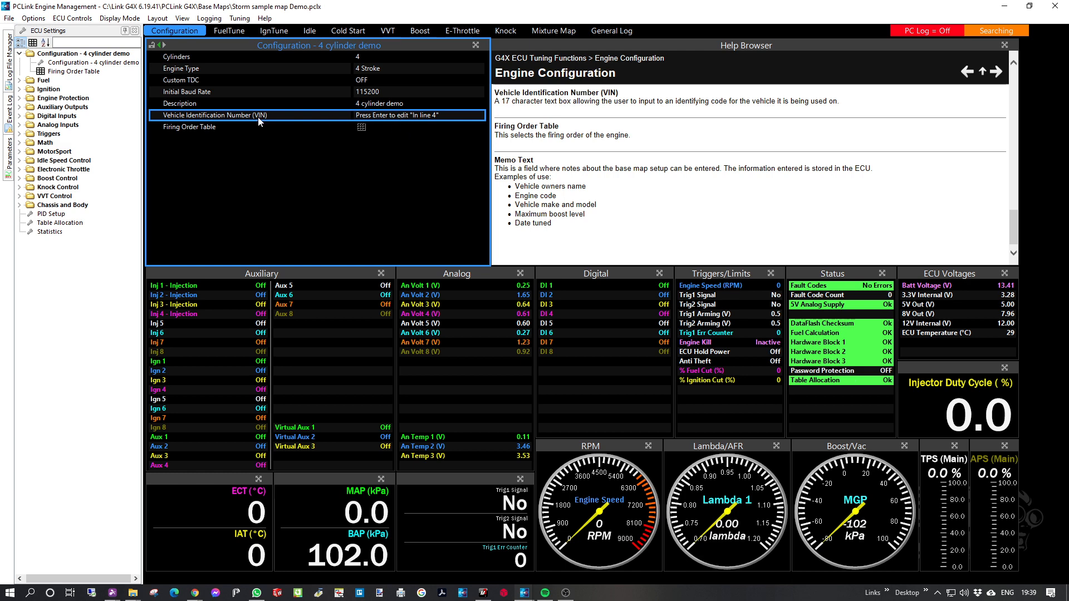
pyautogui.doubleClick(432, 117)
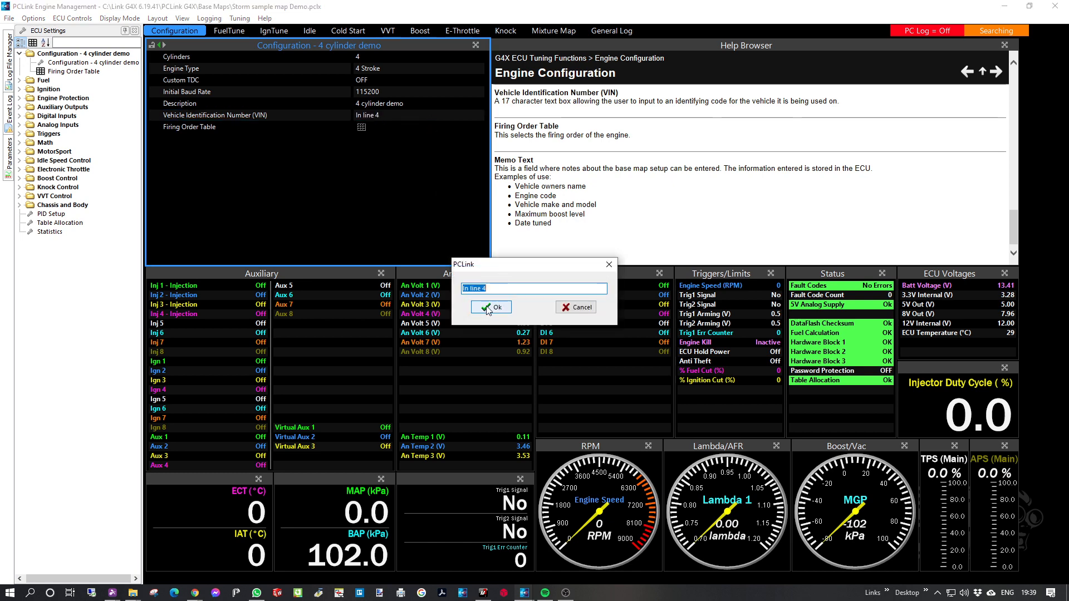
pyautogui.click(485, 306)
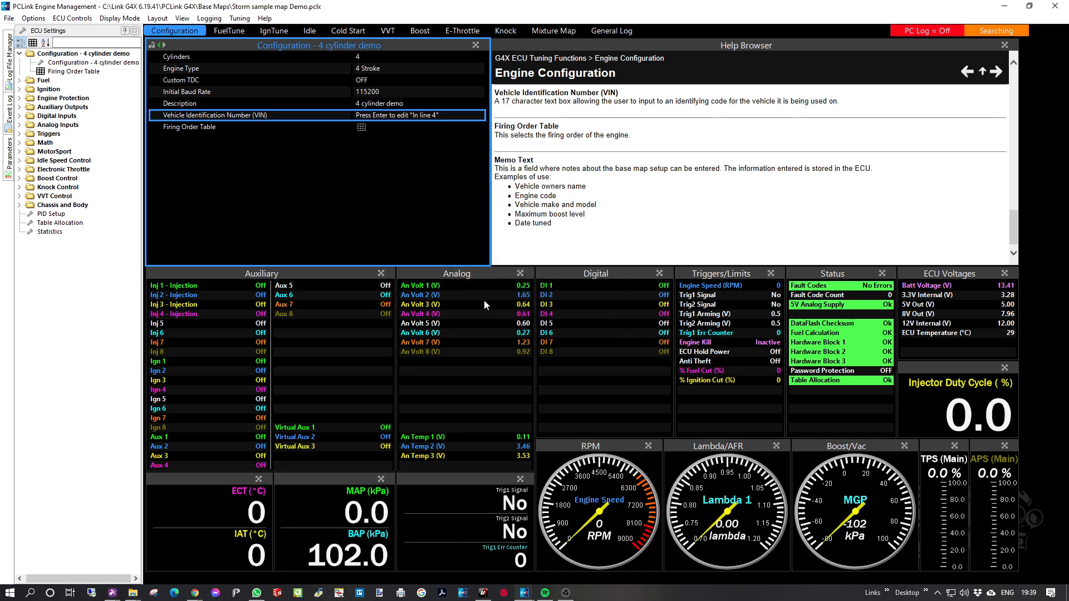
# - Examine the cylinder sequence in the Firing Order Table, expand the Fuel group and return to the engine configuration page
pyautogui.doubleClick(363, 126)
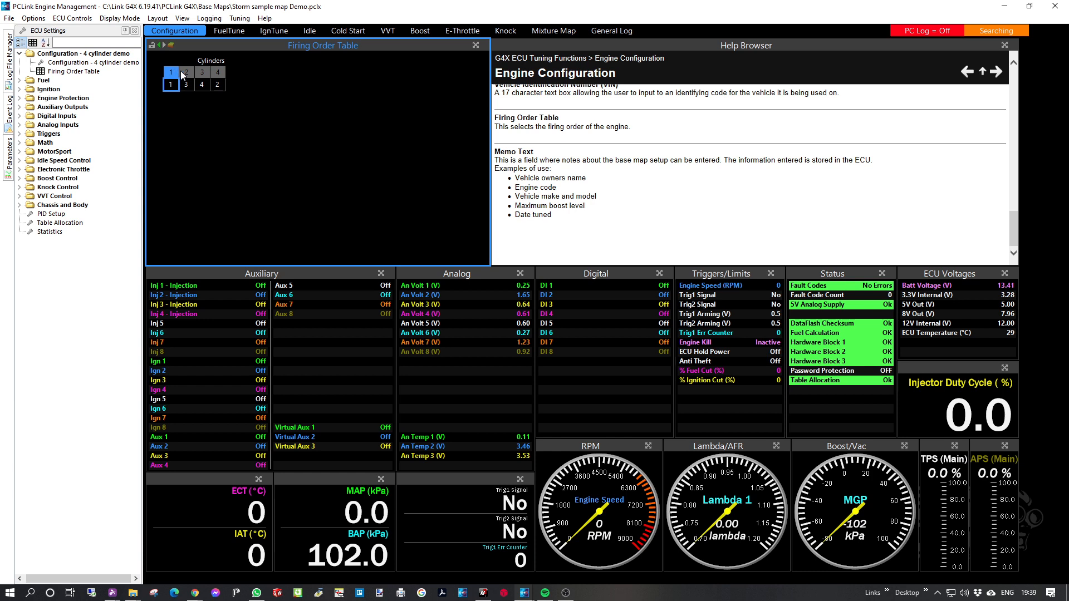
pyautogui.click(217, 76)
pyautogui.click(189, 85)
pyautogui.click(217, 87)
pyautogui.click(20, 80)
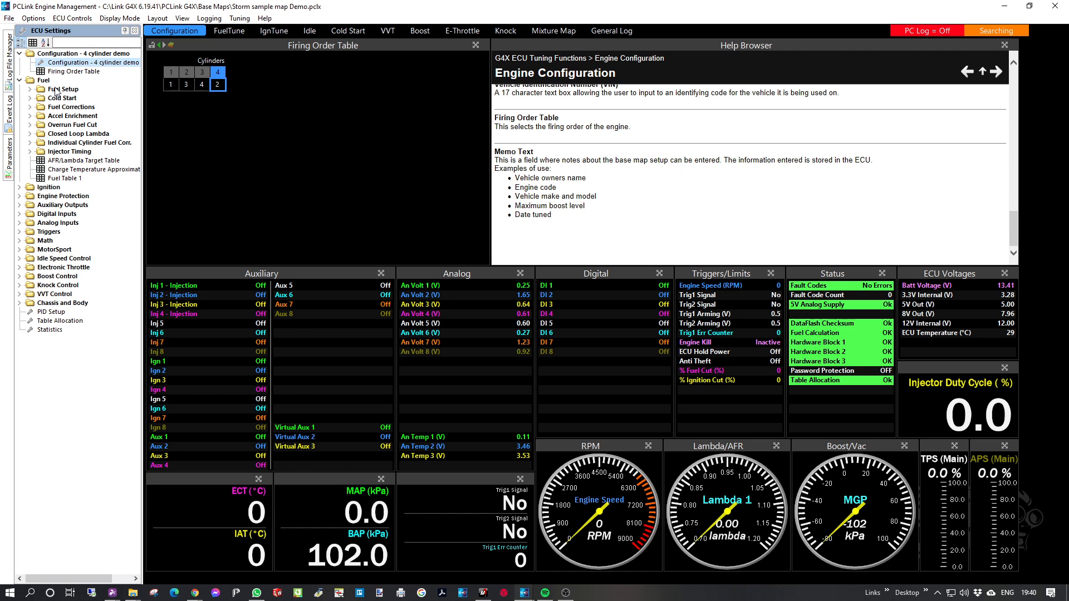
pyautogui.press('Return')
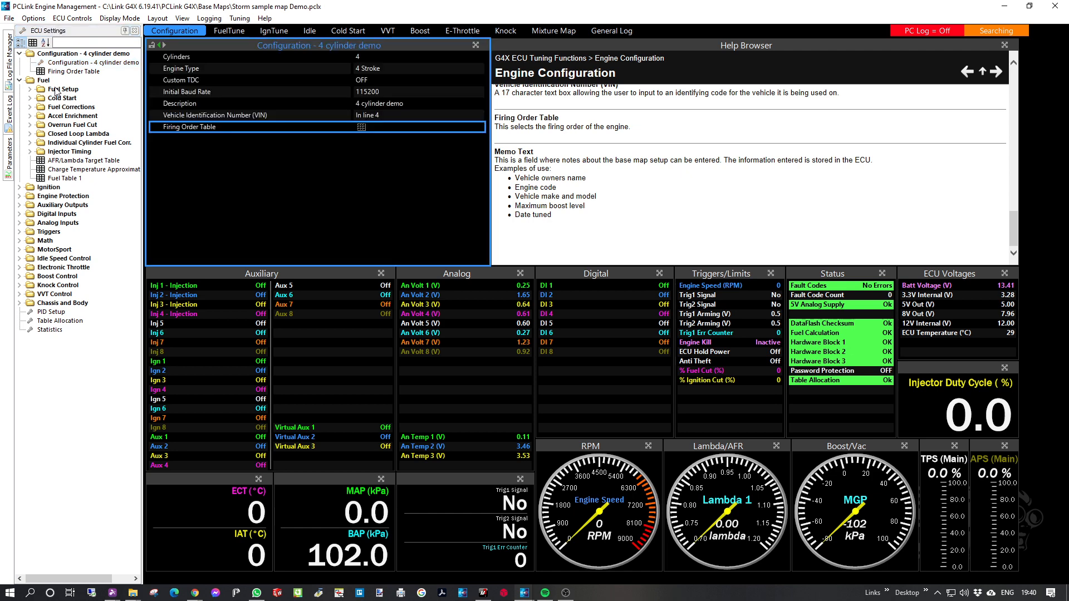
# - Open the Fuel Main settings under Fuel Setup and select Sequential as the Injection Mode
pyautogui.doubleClick(56, 91)
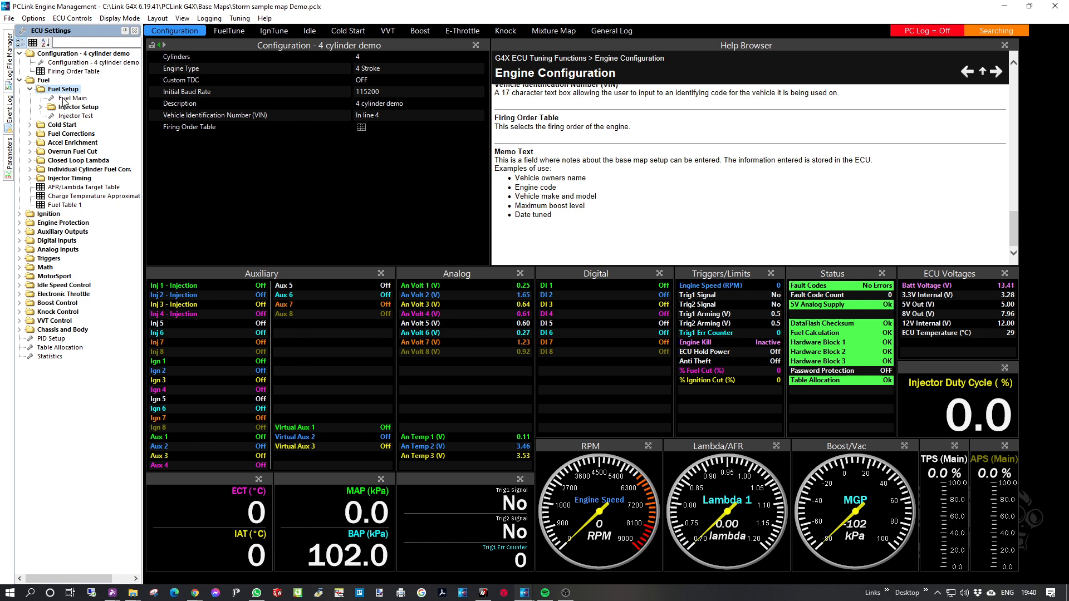
pyautogui.click(71, 99)
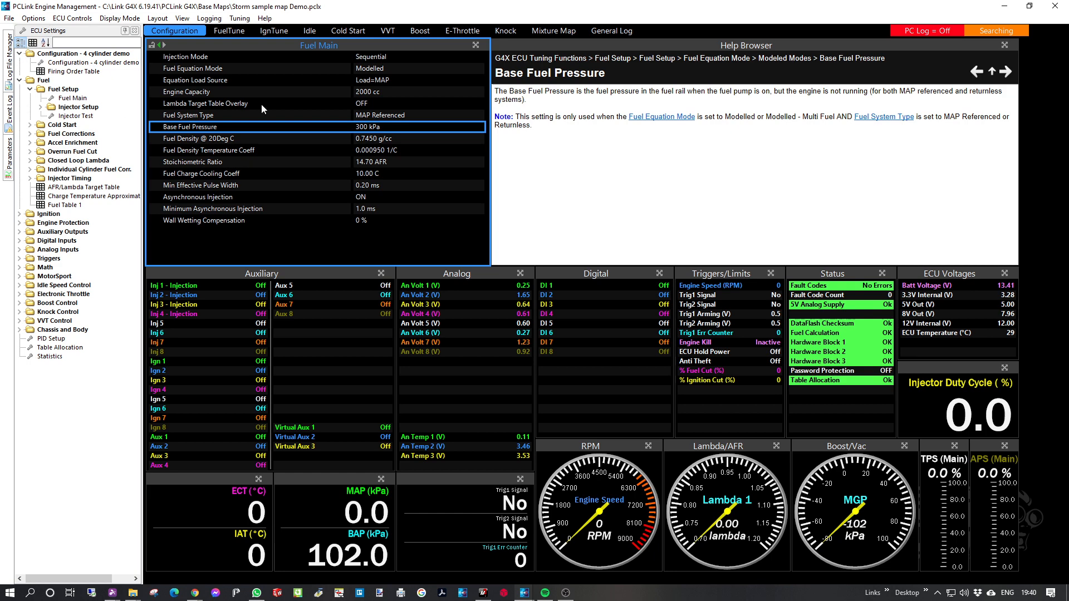
pyautogui.click(195, 58)
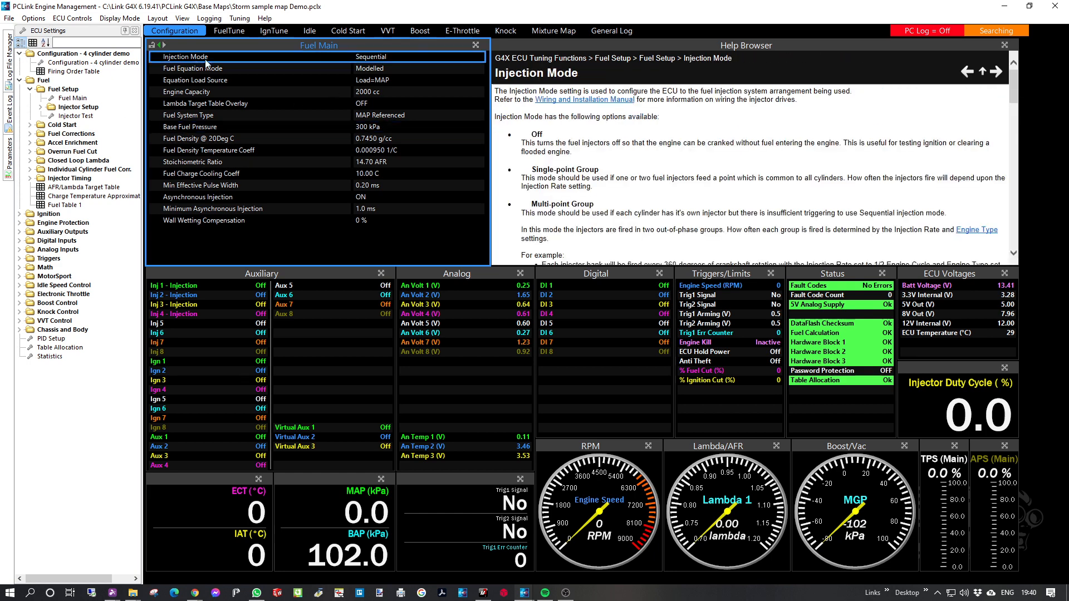
pyautogui.doubleClick(400, 56)
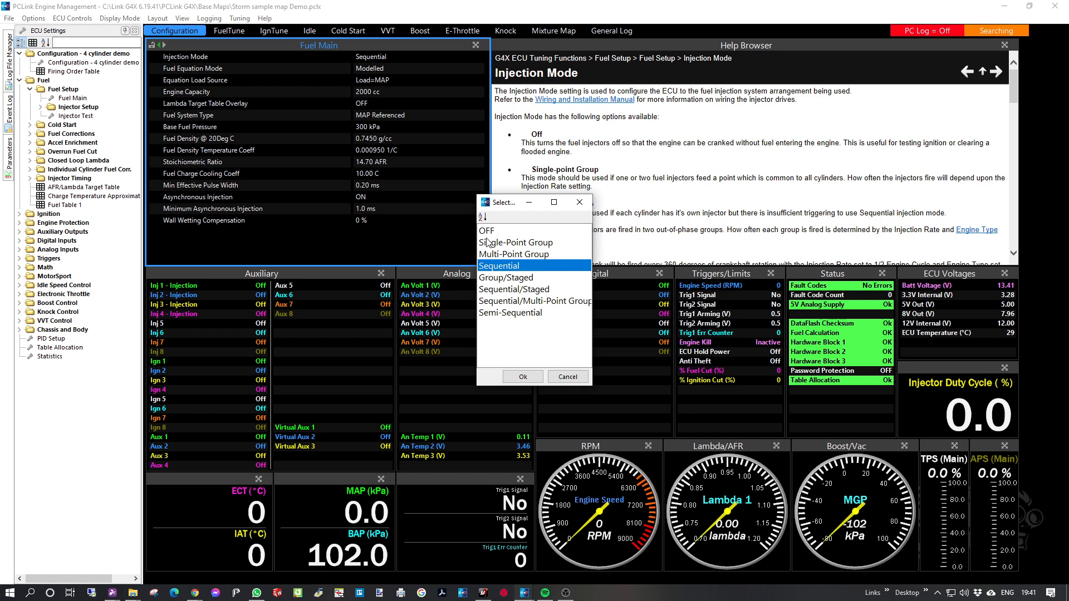
pyautogui.doubleClick(517, 267)
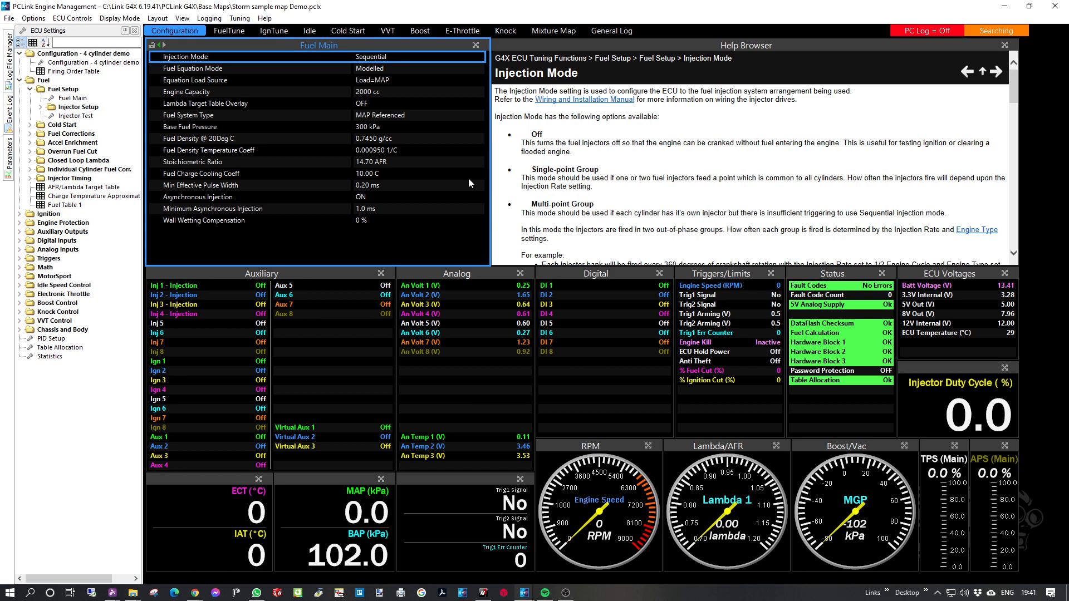
# - Set the Fuel Equation Mode to Traditional in the Fuel Main settings
pyautogui.click(404, 69)
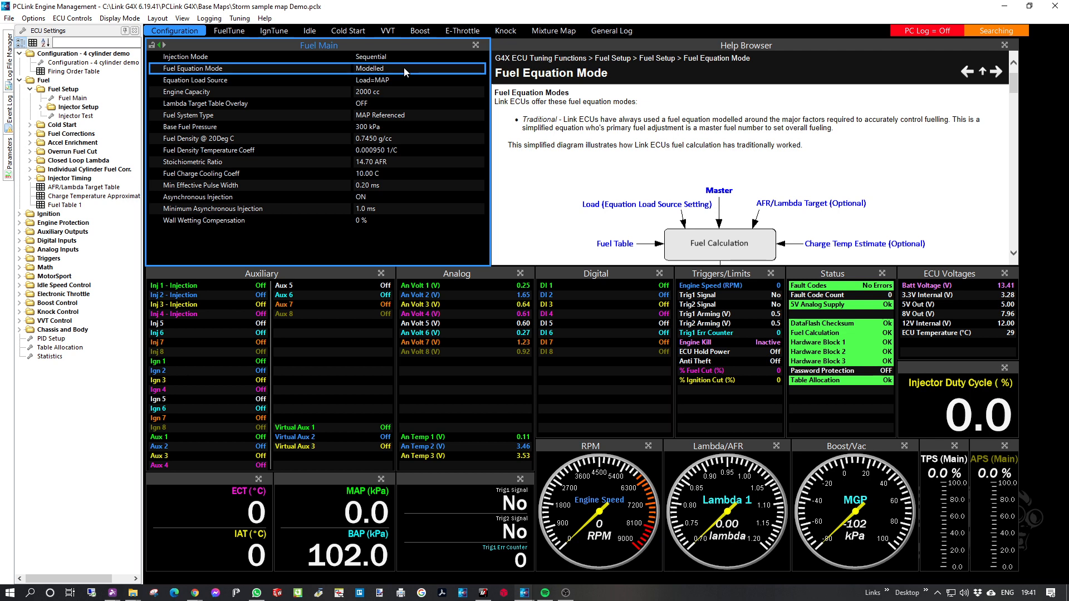
pyautogui.doubleClick(403, 68)
pyautogui.click(518, 231)
pyautogui.doubleClick(518, 231)
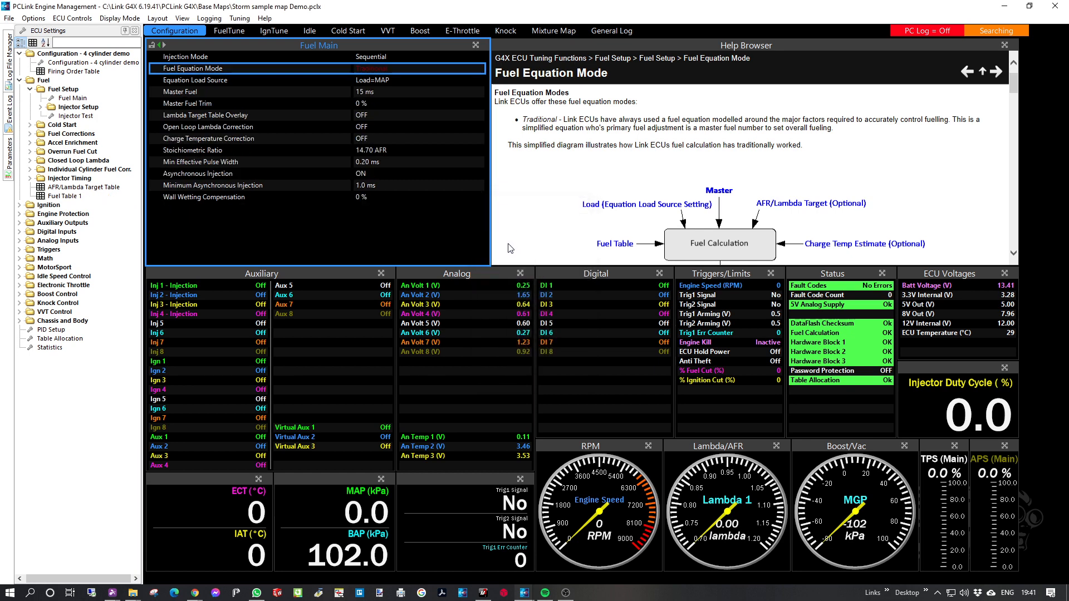
# - Set the Fuel Equation Mode to Modelled and accept clearing the Charge Temperature Approximation Table to zero with default axes
pyautogui.doubleClick(388, 70)
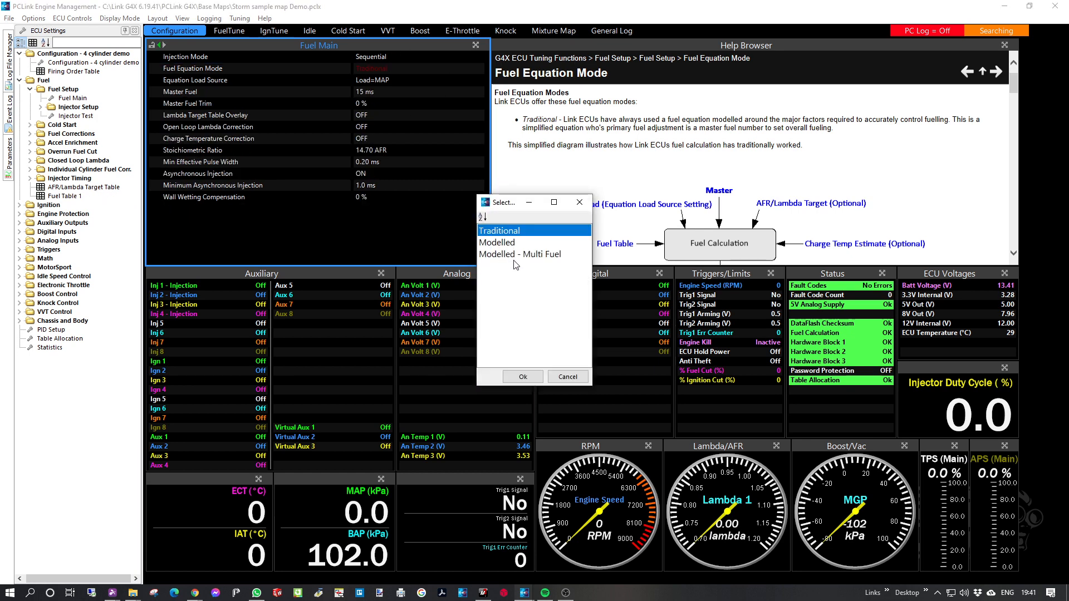
pyautogui.press('Escape')
pyautogui.doubleClick(387, 69)
pyautogui.click(506, 243)
pyautogui.doubleClick(506, 244)
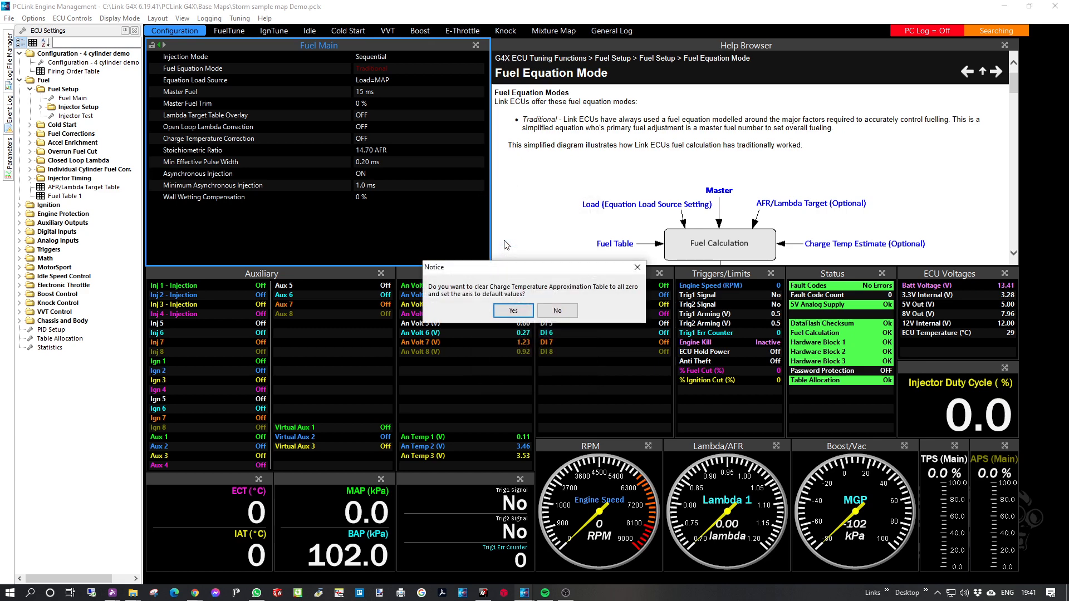
pyautogui.click(513, 310)
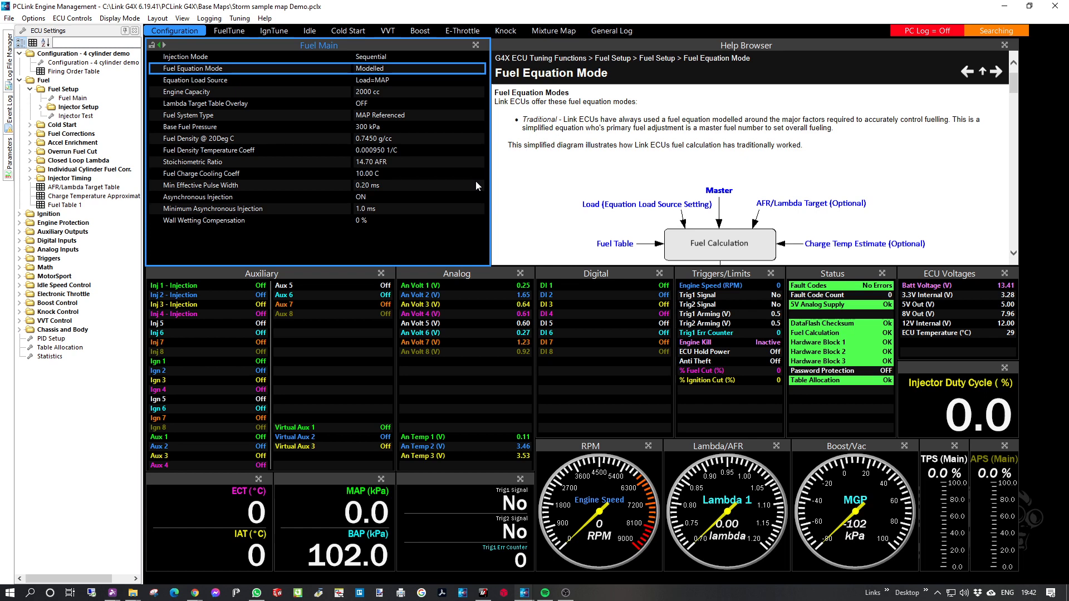
# - Select Load=MAP as the Equation Load Source in the Fuel Main settings
pyautogui.click(210, 82)
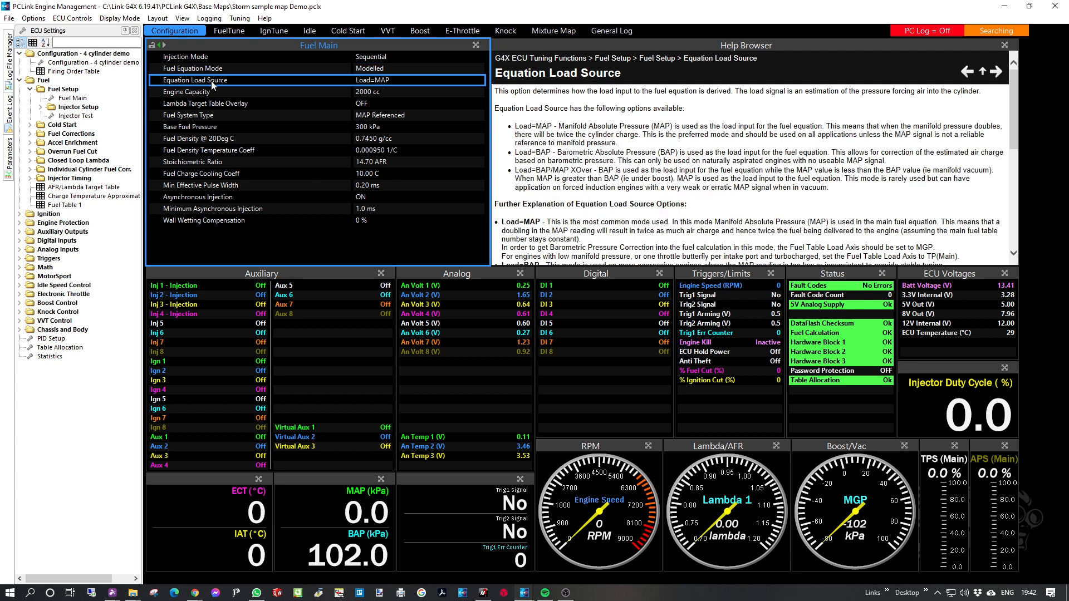
pyautogui.doubleClick(391, 81)
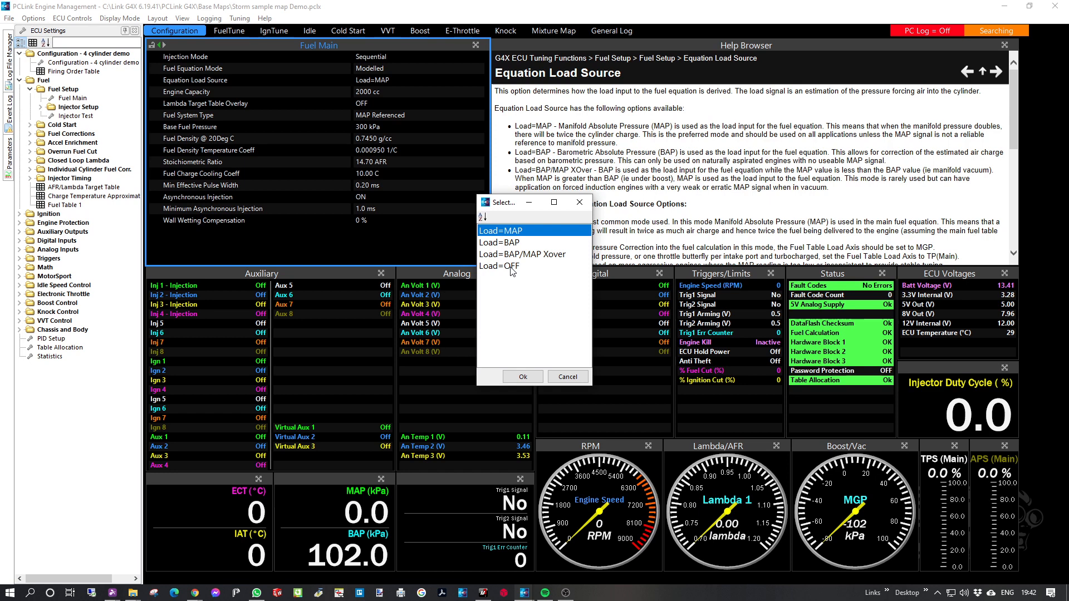
pyautogui.doubleClick(503, 236)
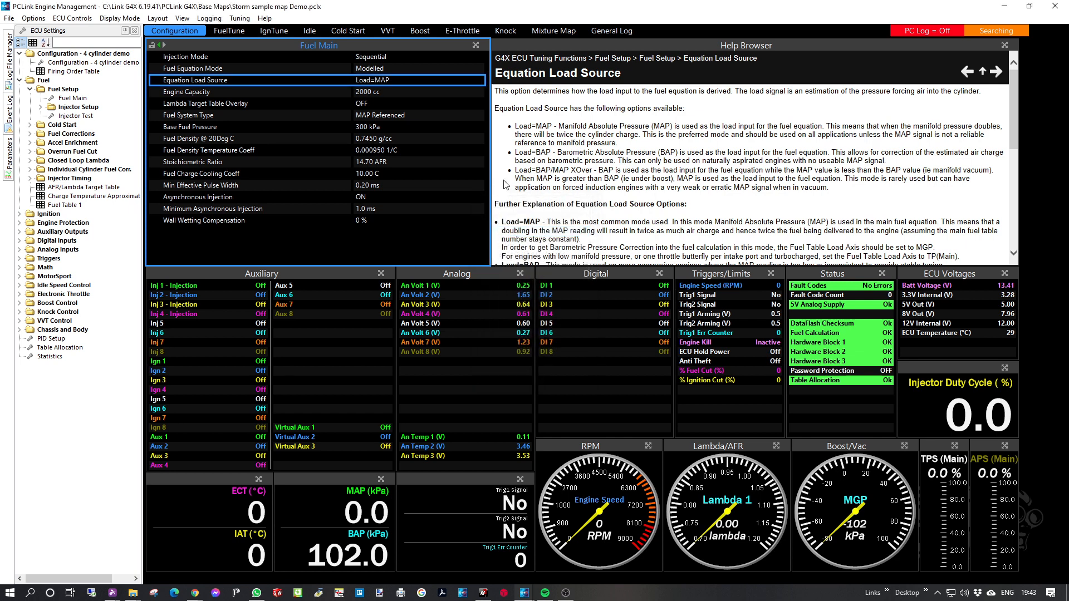
# - Set the Engine Capacity to 1996 cc in the Fuel Main settings
pyautogui.click(398, 96)
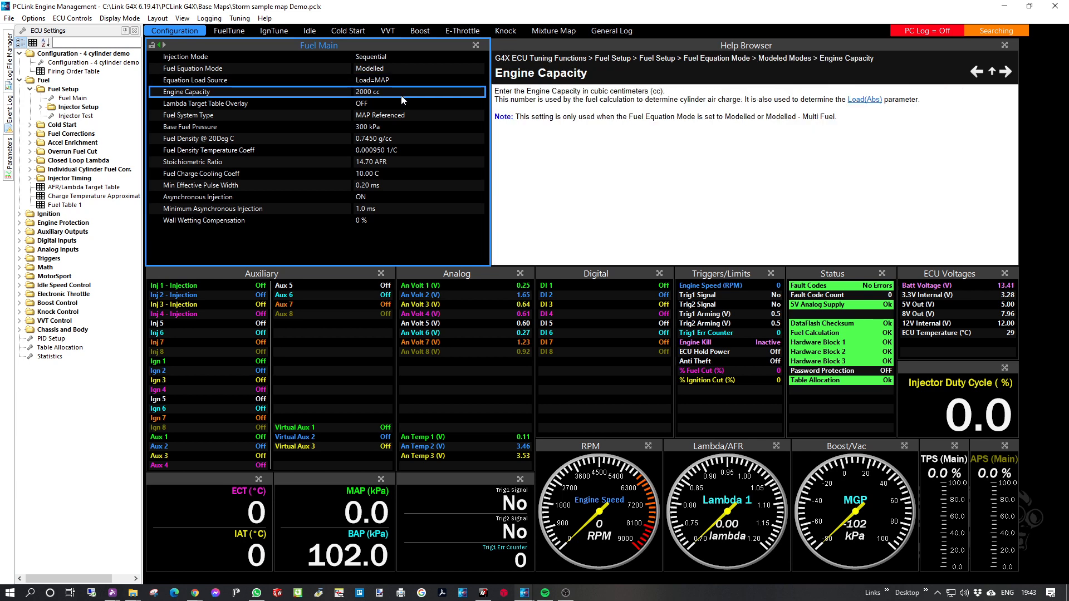
pyautogui.click(394, 106)
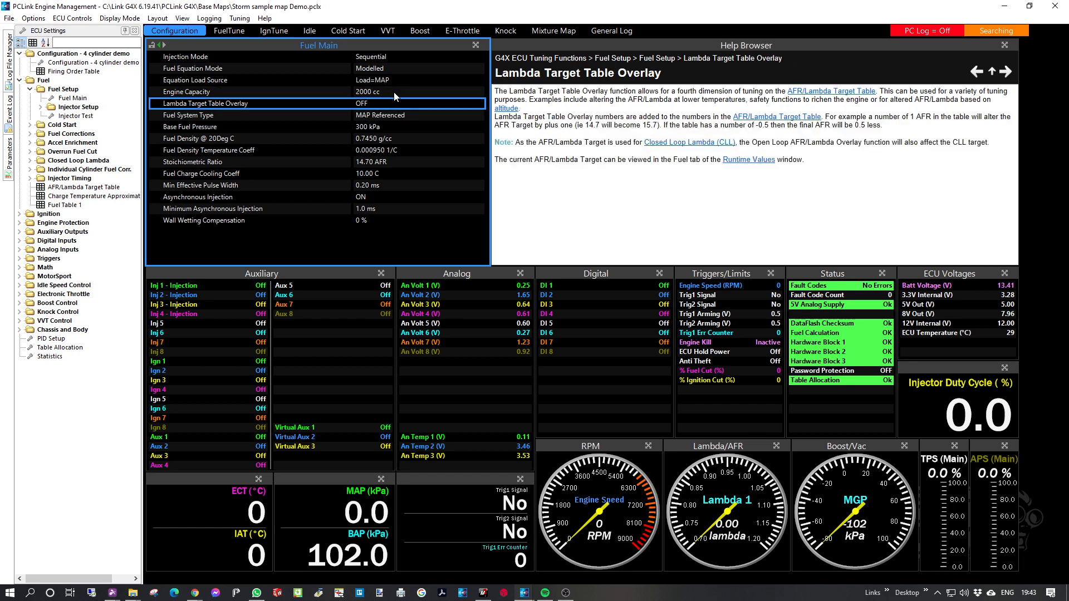
pyautogui.click(393, 92)
pyautogui.write('1996')
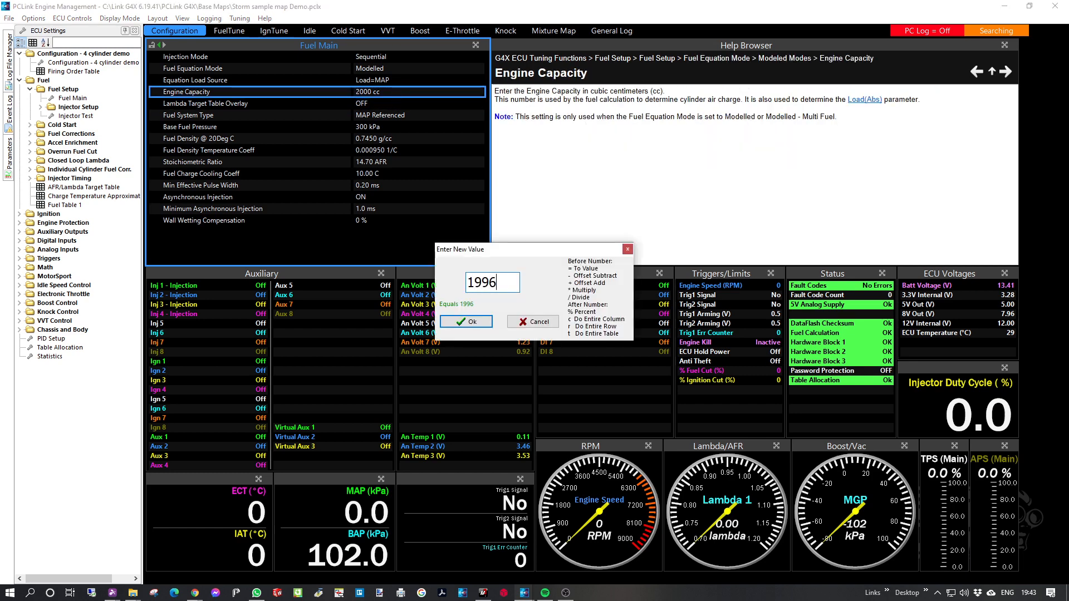
pyautogui.press('Return')
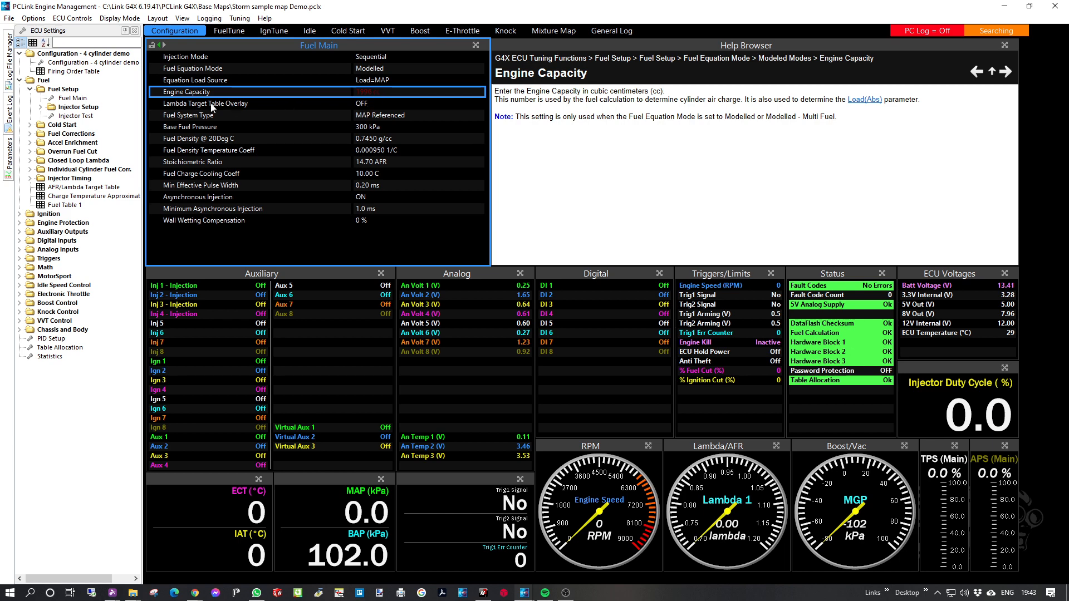
# - Check the Lambda Target Table Overlay setting and select MAP Referenced as the Fuel System Type
pyautogui.click(372, 105)
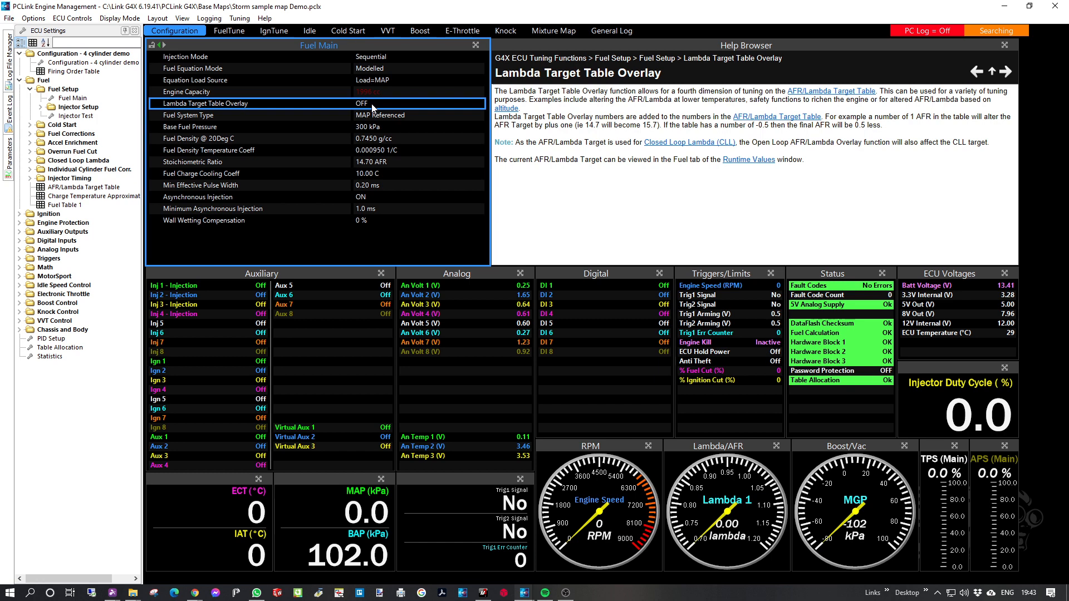
pyautogui.doubleClick(401, 115)
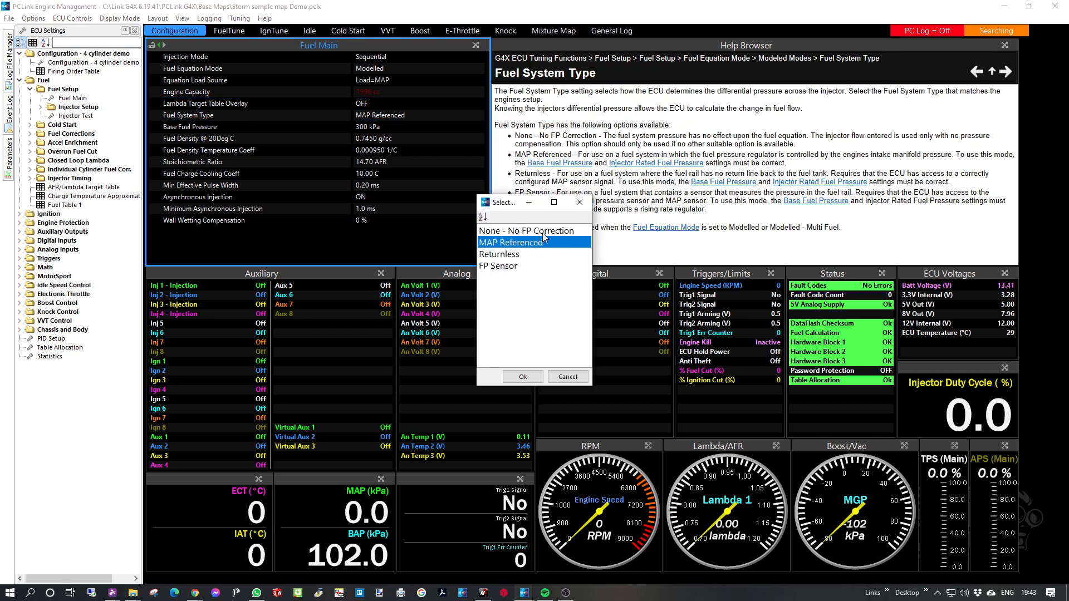
pyautogui.click(544, 231)
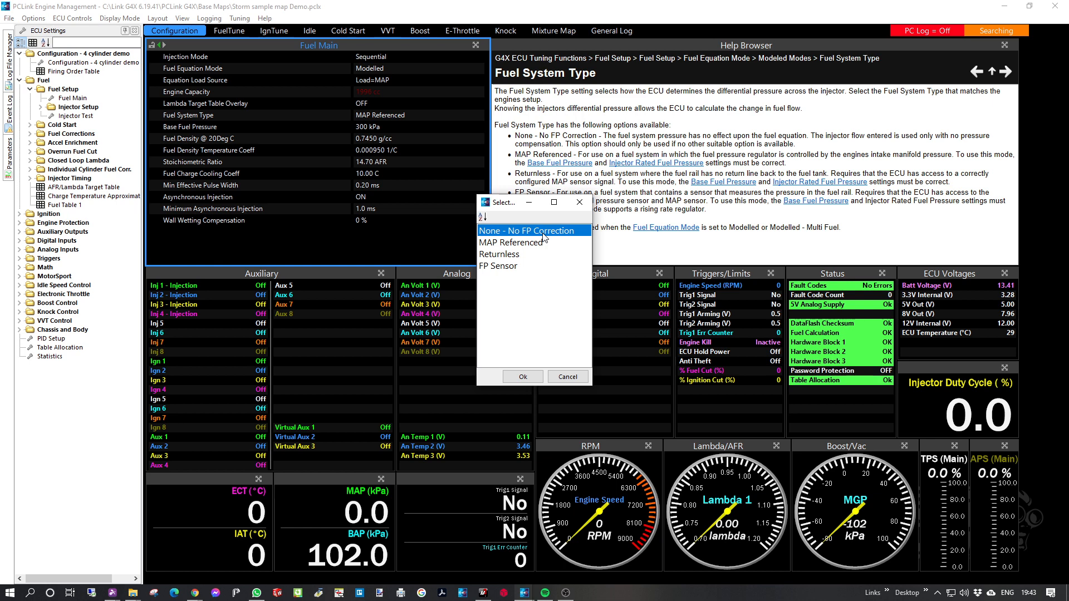
pyautogui.click(544, 243)
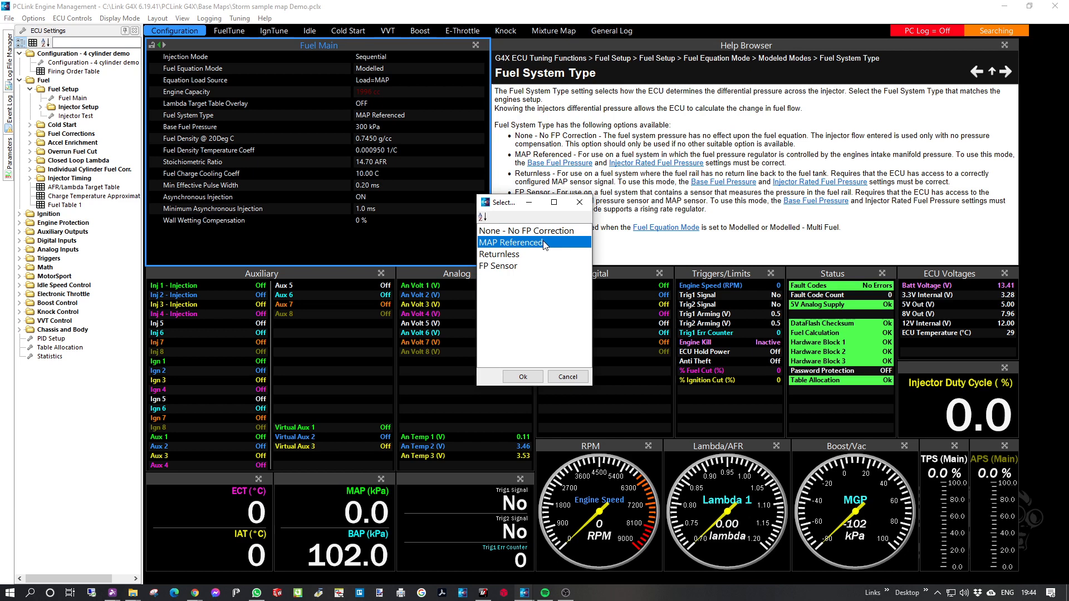
pyautogui.click(519, 258)
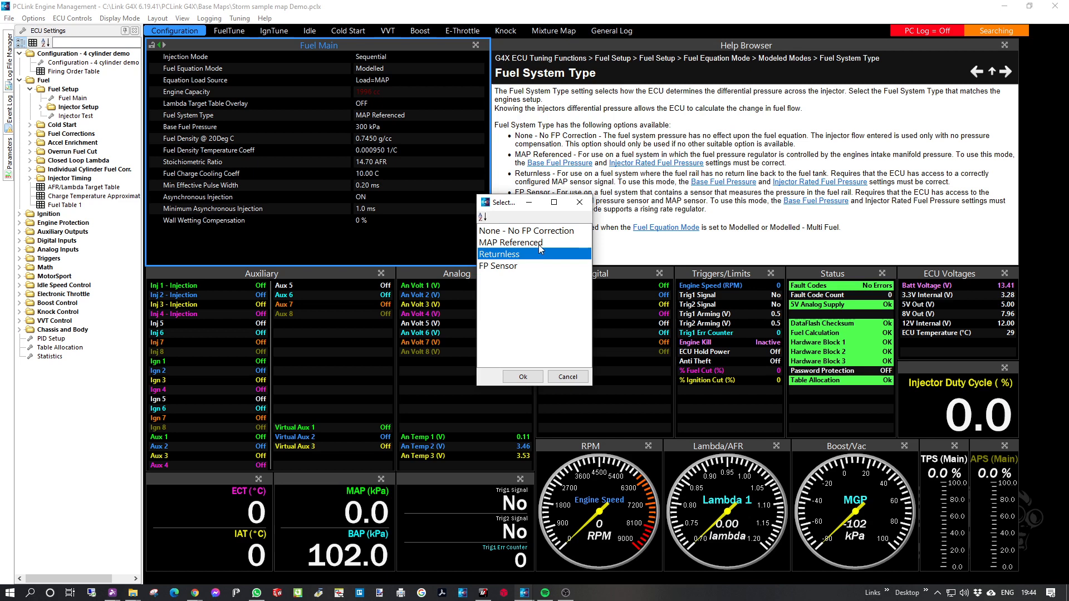
pyautogui.doubleClick(539, 245)
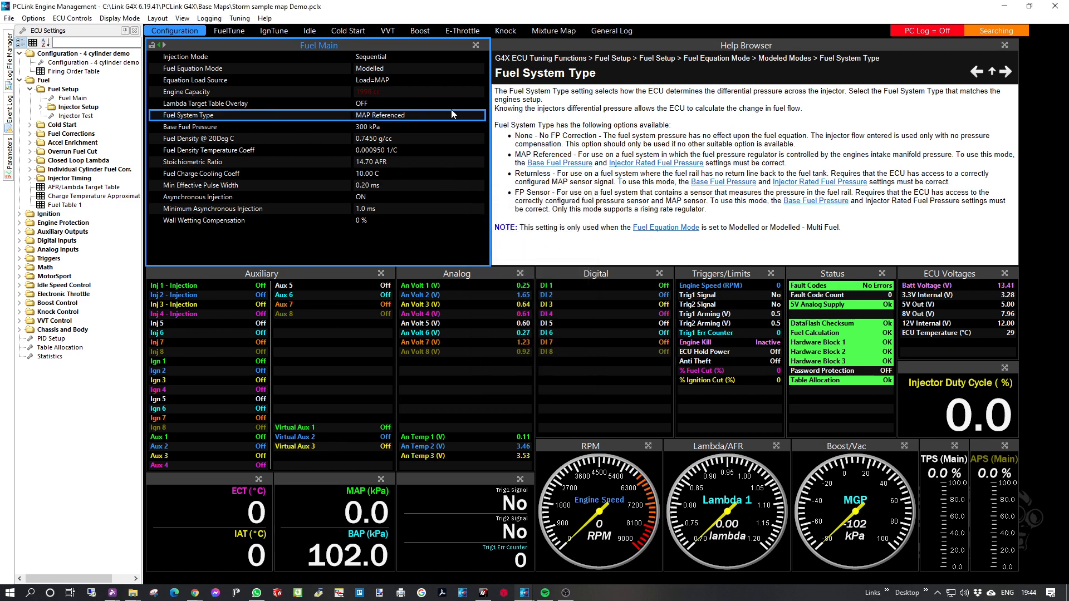
# - Examine the remaining Fuel Main settings and their help, from Base Fuel Pressure through fuel density and stoichiometric ratio to Minimum Asynchronous Injection
pyautogui.click(380, 131)
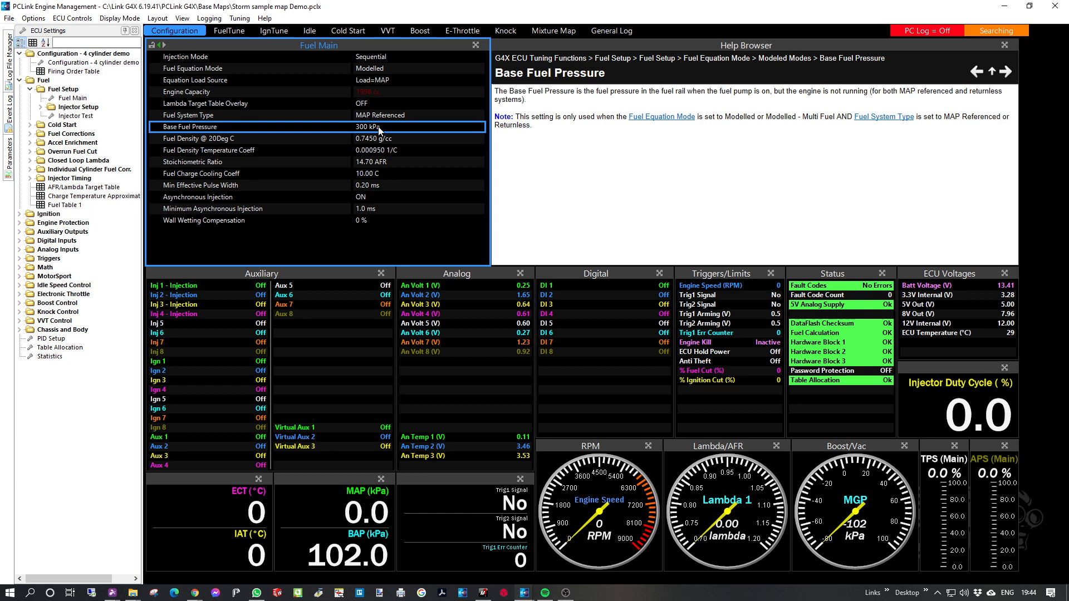
pyautogui.click(371, 140)
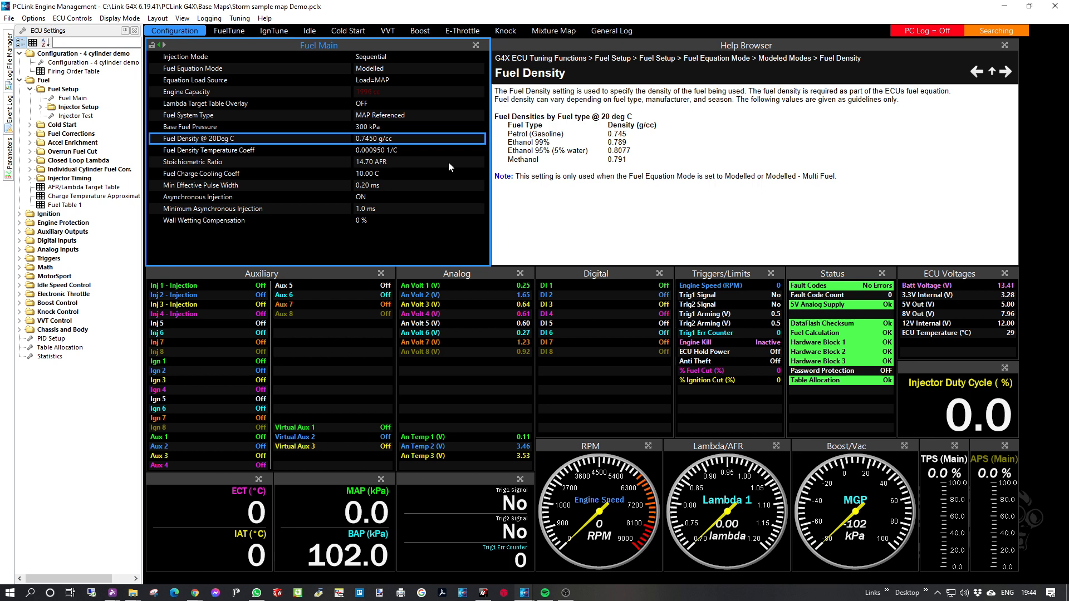
pyautogui.click(385, 149)
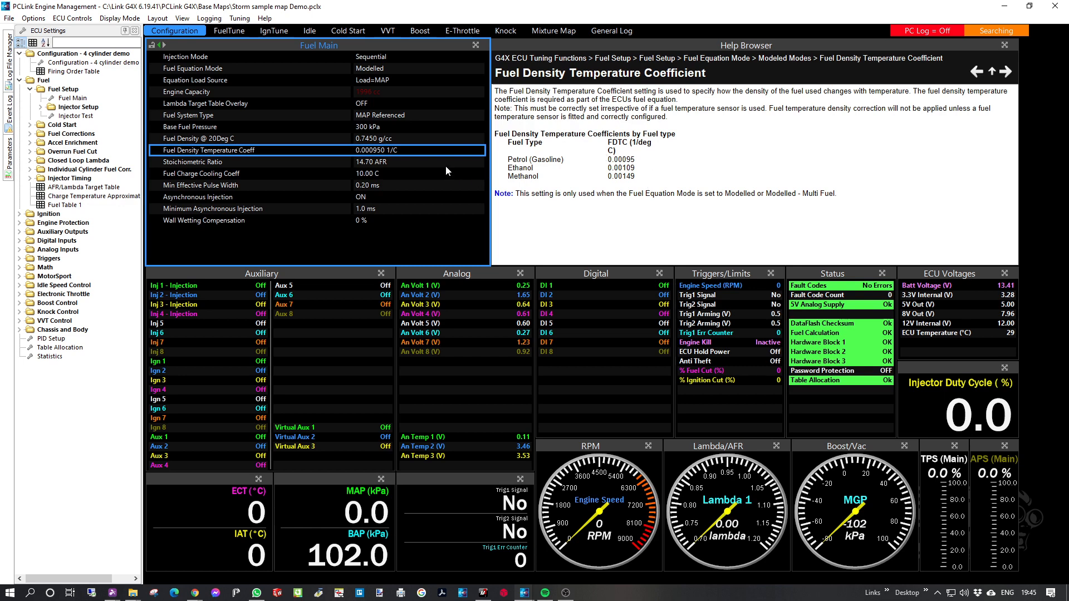
pyautogui.click(382, 163)
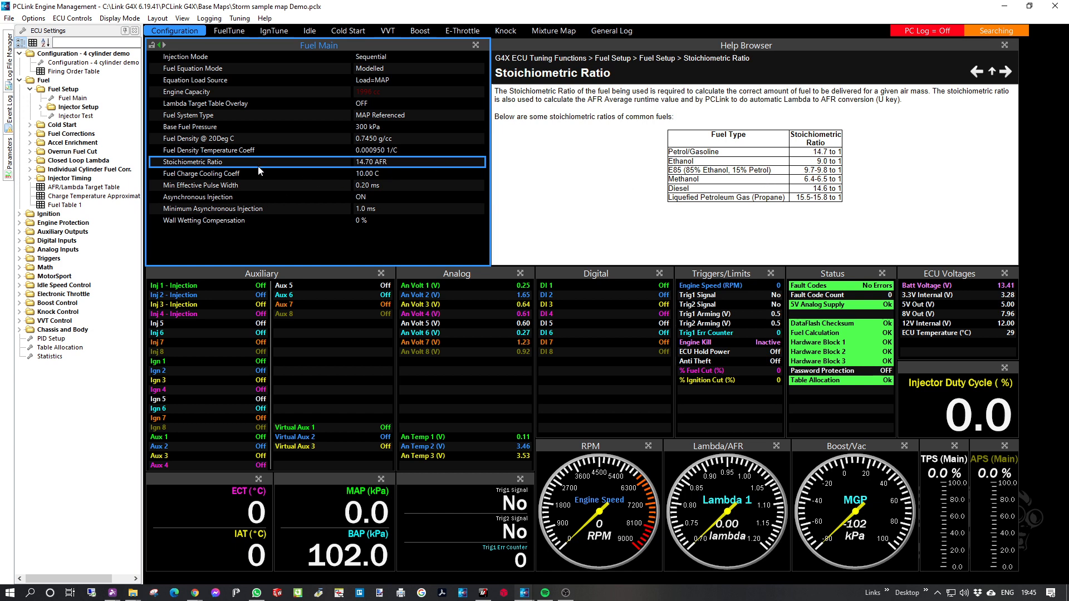
pyautogui.click(217, 176)
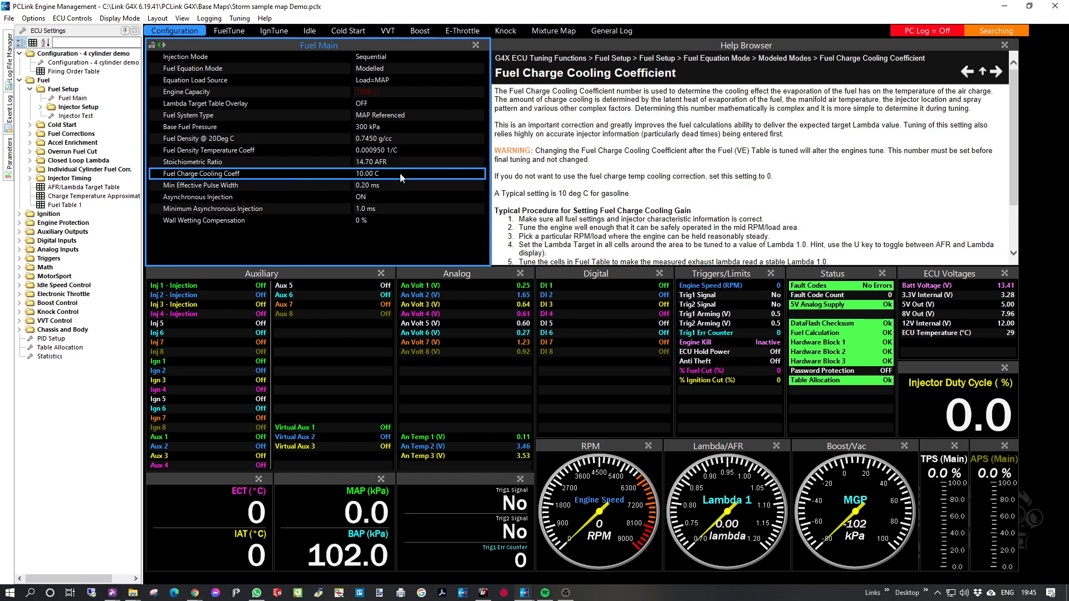
pyautogui.click(218, 186)
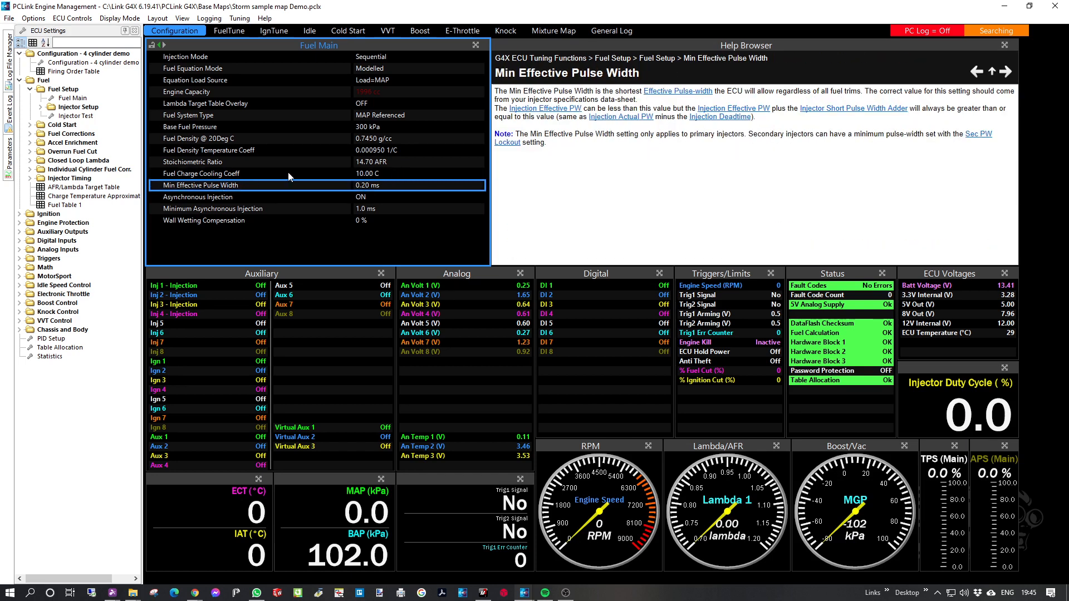
pyautogui.click(388, 175)
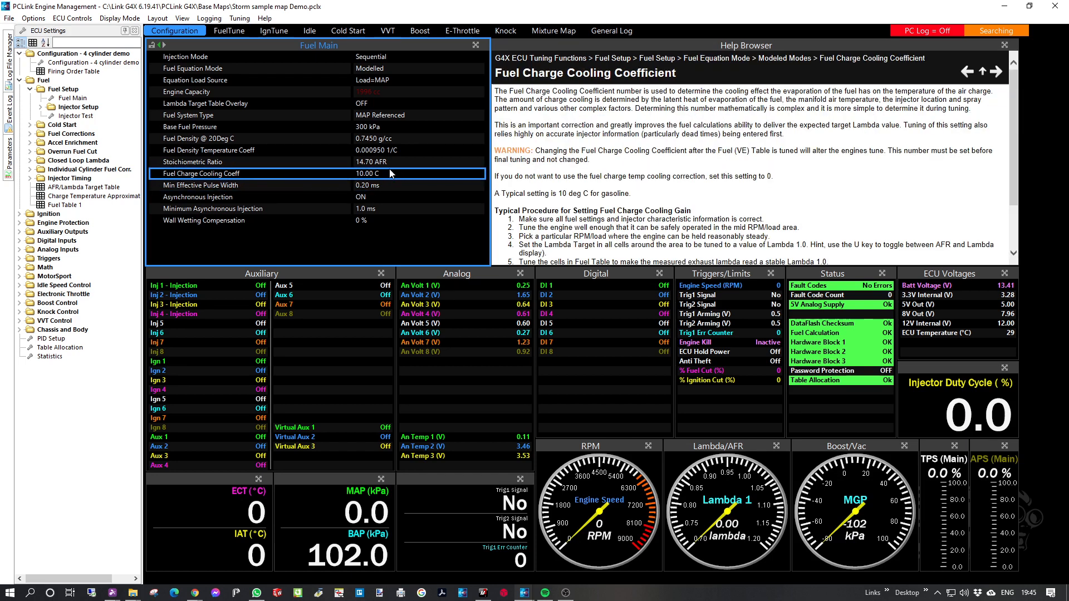
pyautogui.click(202, 189)
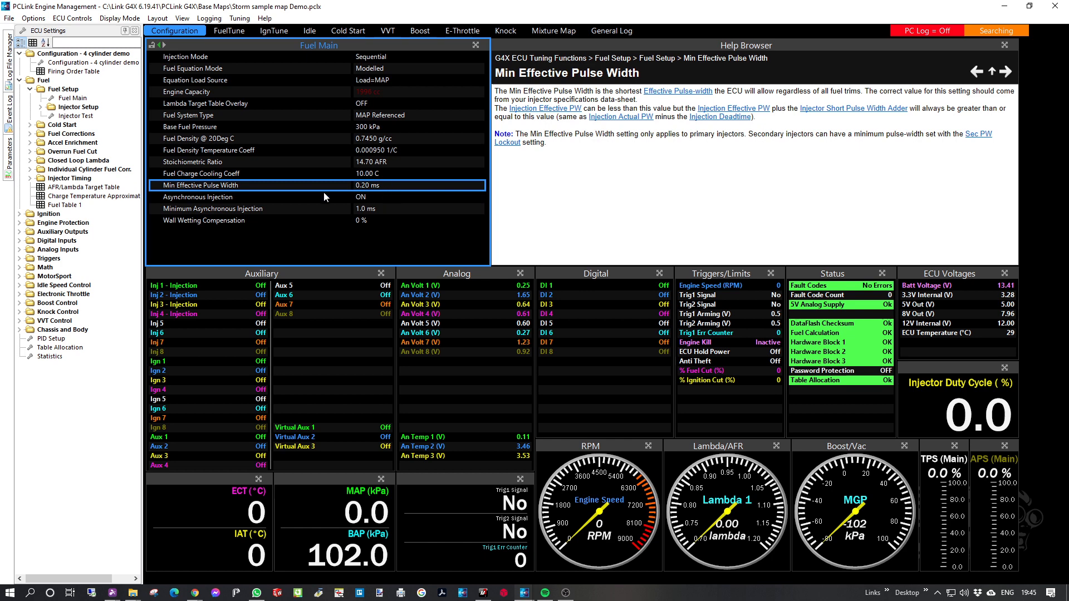
pyautogui.click(280, 198)
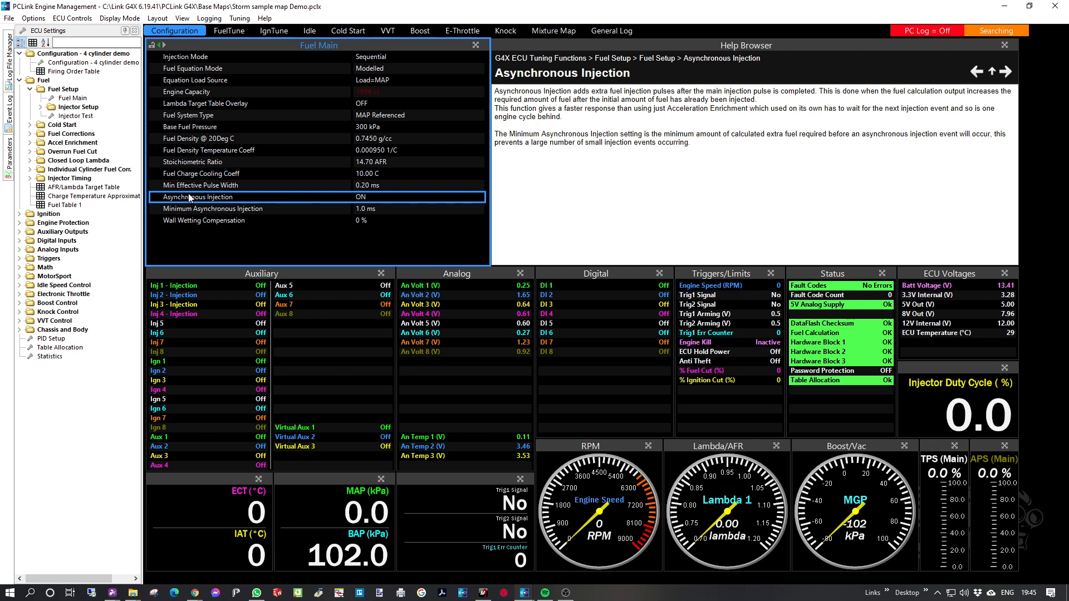
pyautogui.click(237, 210)
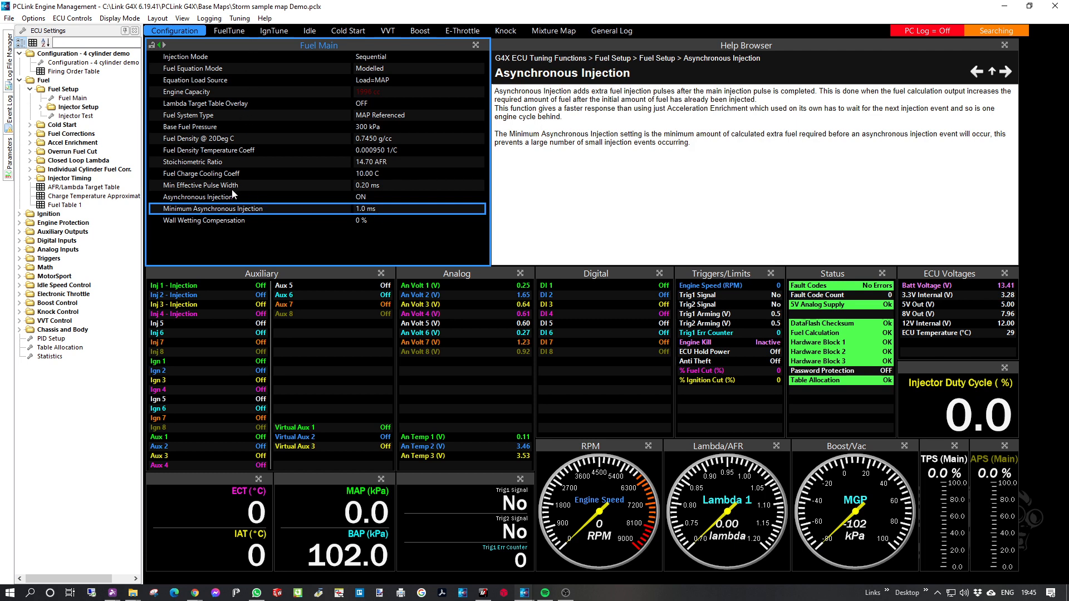
# - Open Injector Setup, review the deadtime, fudge factor, injector flow and rated pressure settings, and open the Injector Dead Time Table
pyautogui.doubleClick(82, 107)
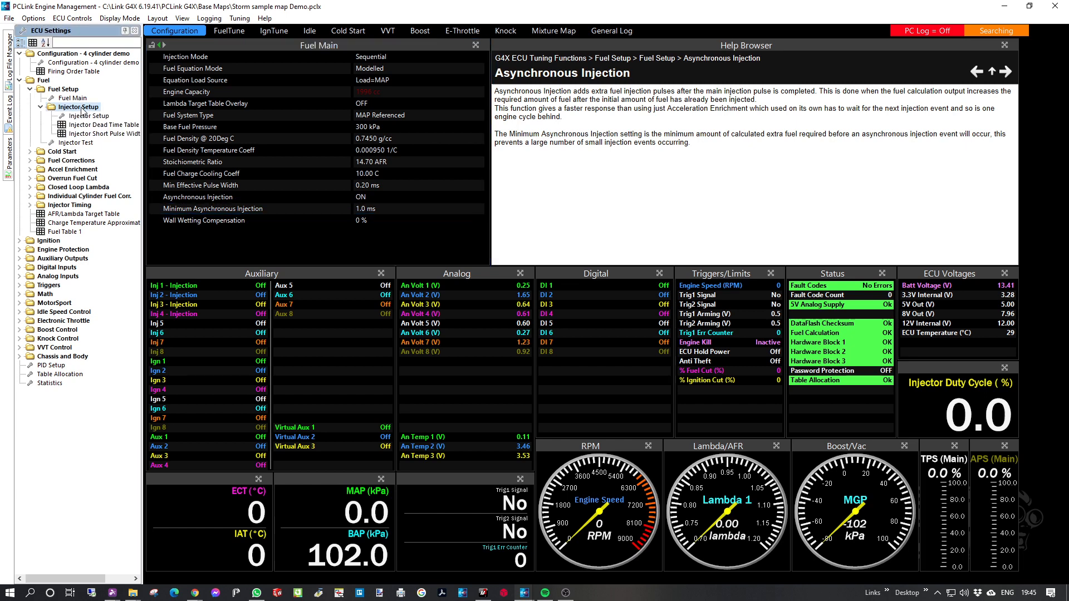
pyautogui.click(86, 118)
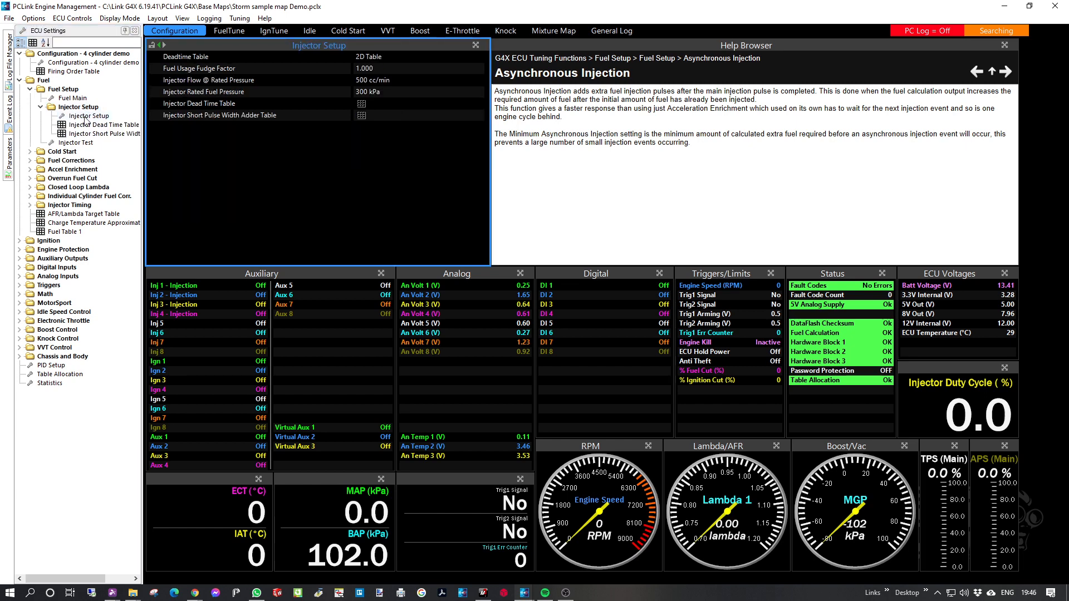
pyautogui.click(405, 57)
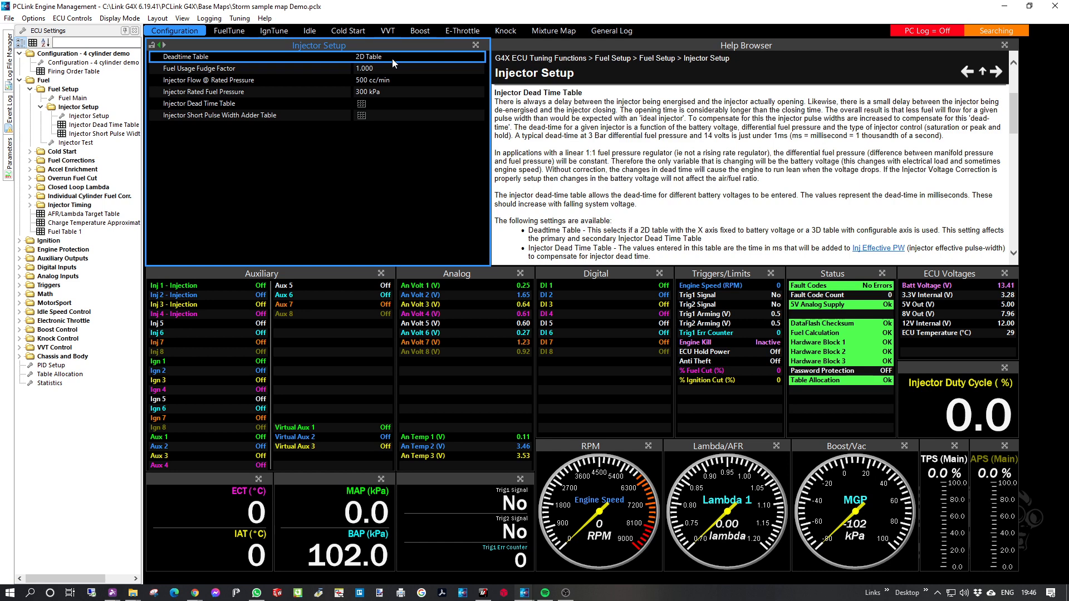
pyautogui.click(332, 68)
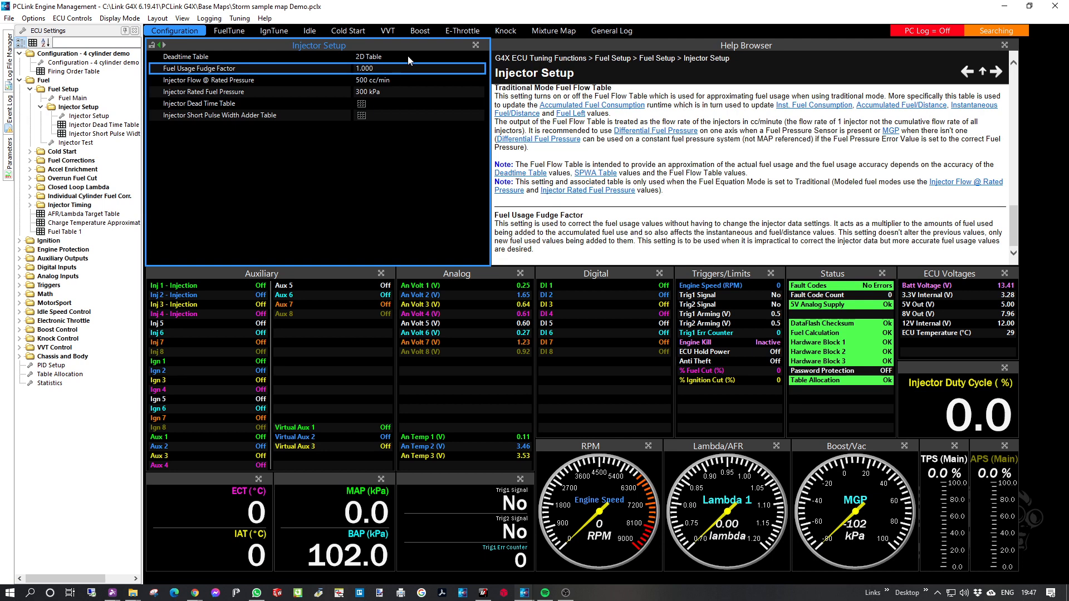
pyautogui.click(241, 84)
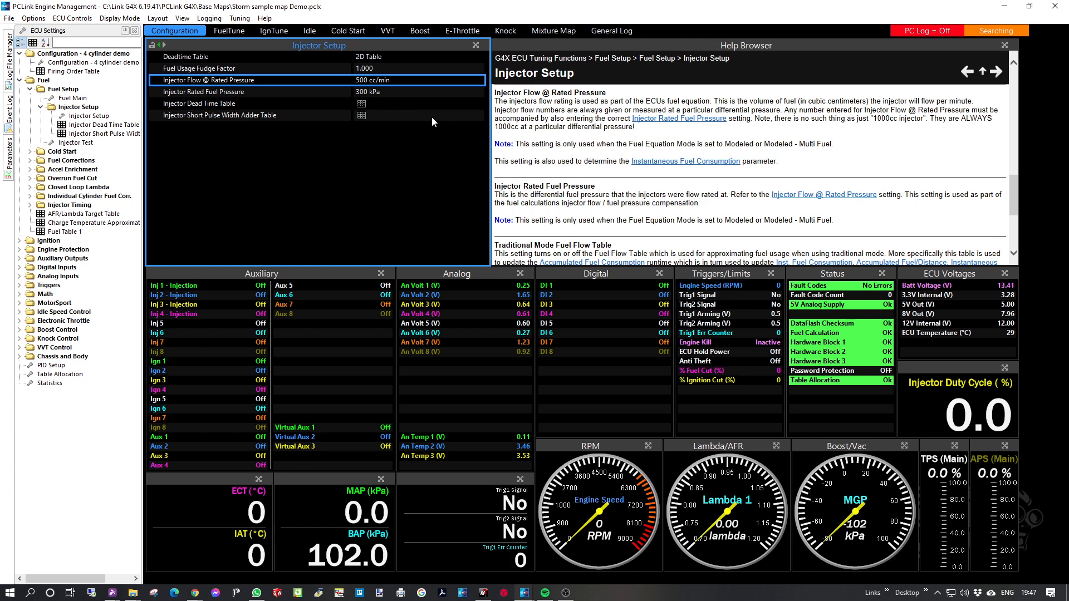
pyautogui.click(362, 95)
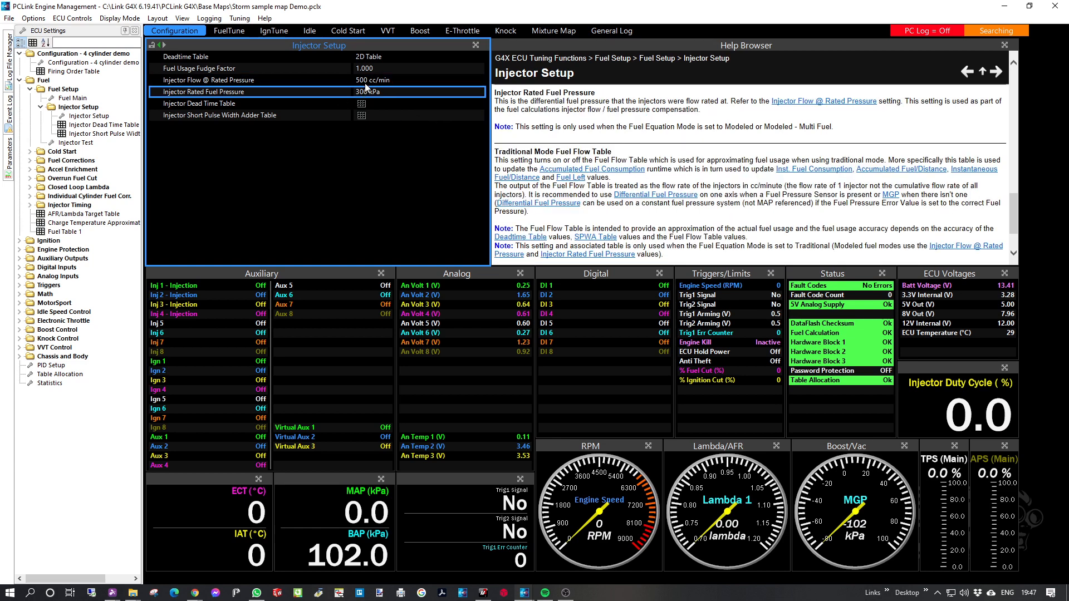
pyautogui.click(366, 81)
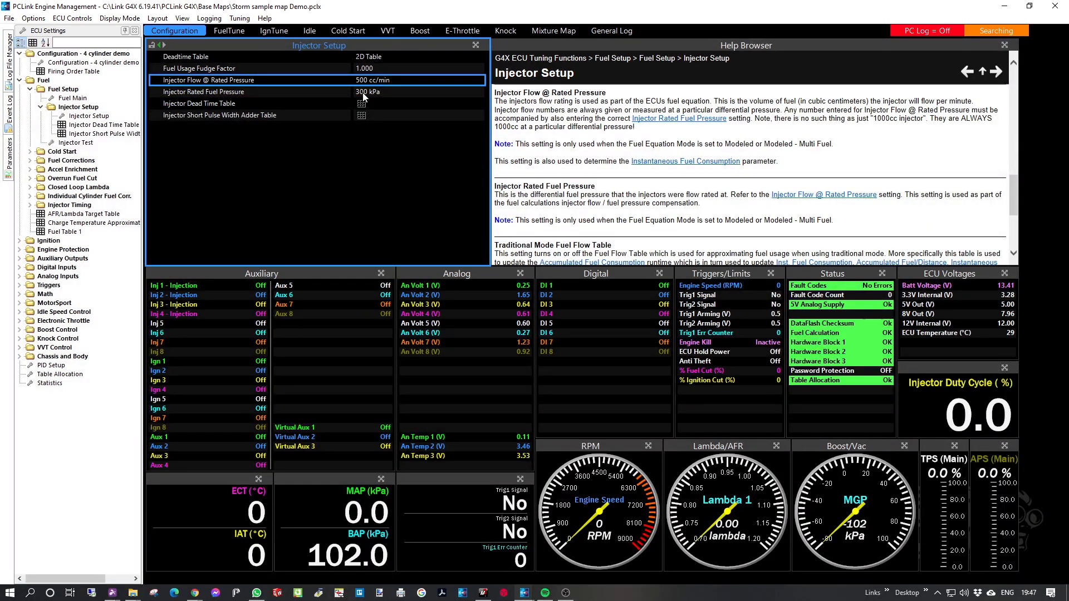
pyautogui.click(369, 94)
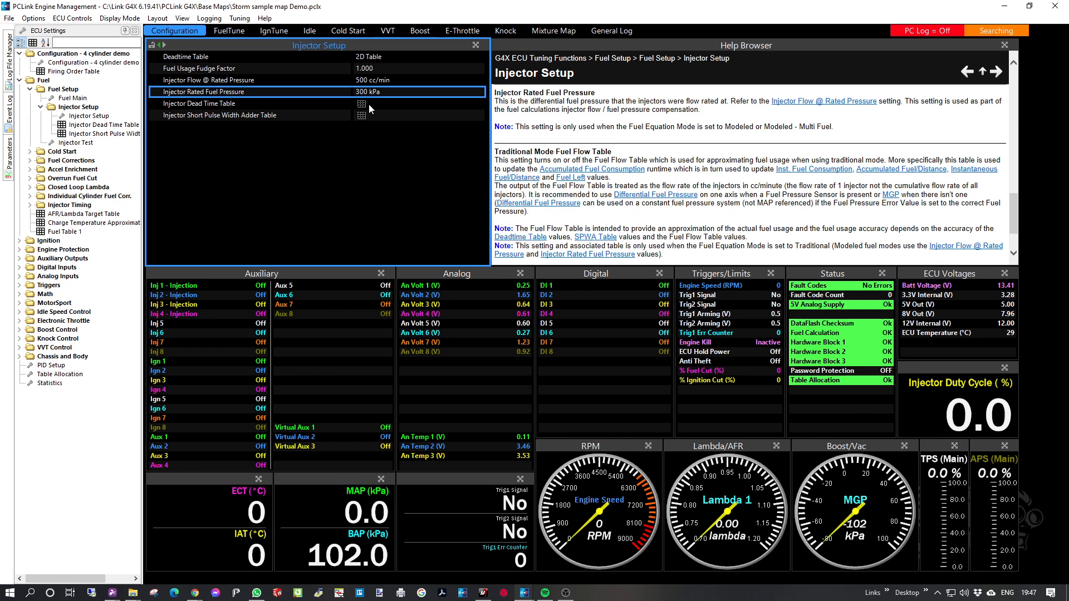
pyautogui.doubleClick(249, 105)
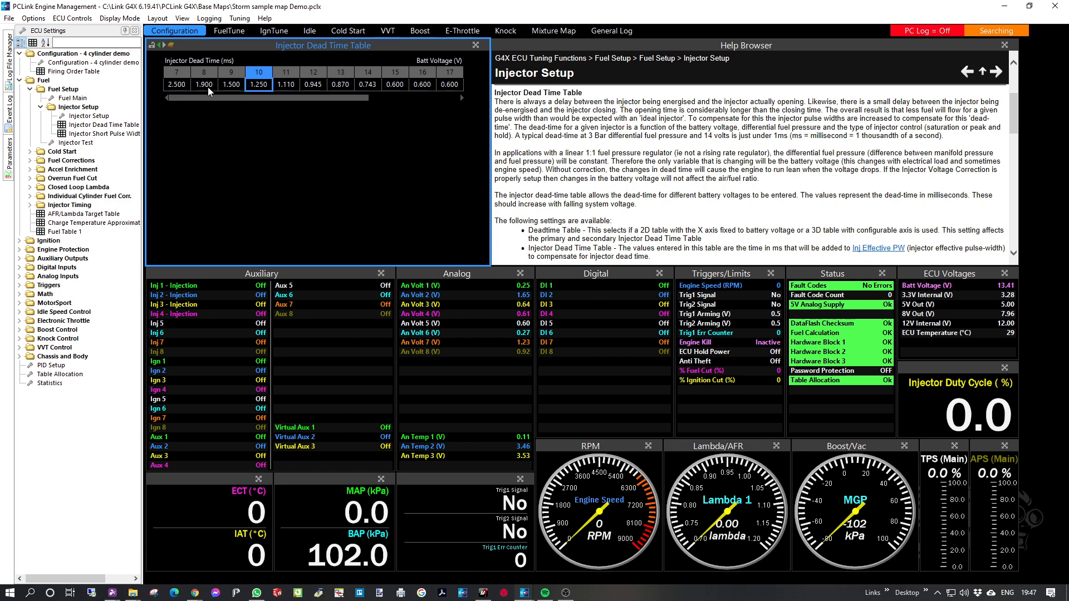
# - Examine the Injector Dead Time Table values across the full range of battery voltages
pyautogui.click(186, 86)
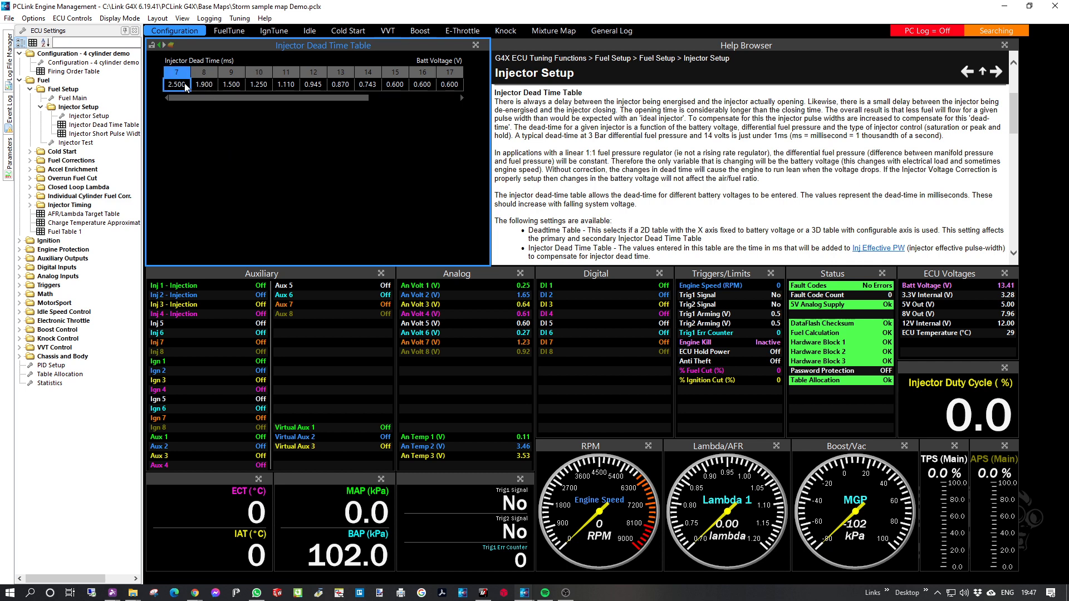
pyautogui.press('Right')
pyautogui.press('Right')
pyautogui.press('Right')
pyautogui.press('Right')
pyautogui.press('Right')
pyautogui.press('Right')
pyautogui.press('Right')
pyautogui.press('Right')
pyautogui.press('Right')
pyautogui.press('Right')
pyautogui.press('Right')
pyautogui.press('Right')
pyautogui.press('Right')
pyautogui.press('Right')
pyautogui.press('Right')
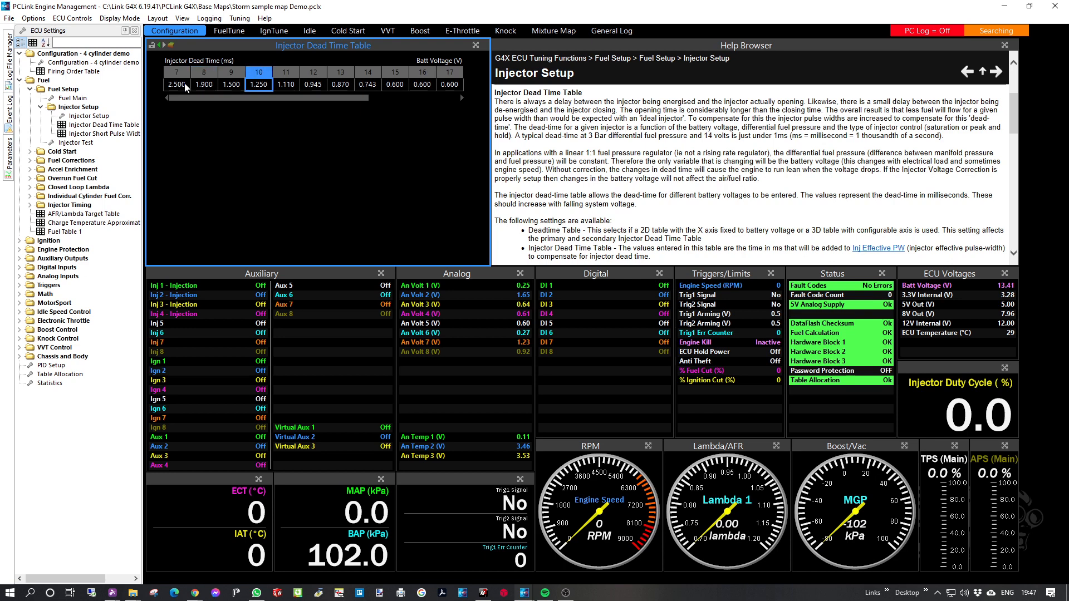
pyautogui.press('Left')
pyautogui.press('Left')
pyautogui.press('Left')
pyautogui.press('Left')
pyautogui.press('Left')
pyautogui.press('Left')
pyautogui.press('Left')
pyautogui.press('Left')
pyautogui.press('Left')
pyautogui.press('Left')
pyautogui.press('Left')
pyautogui.press('Left')
pyautogui.press('Left')
pyautogui.press('Left')
pyautogui.press('Left')
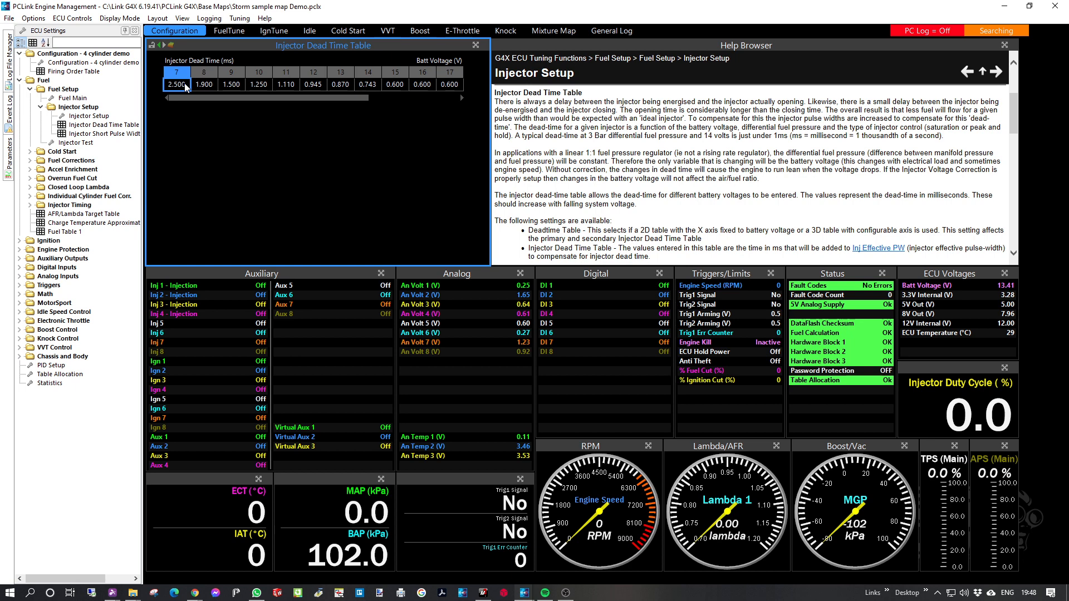
# - Open the Injector Short Pulse Width Adder Table and examine its values across the effective pulse widths alongside the help example
pyautogui.click(129, 137)
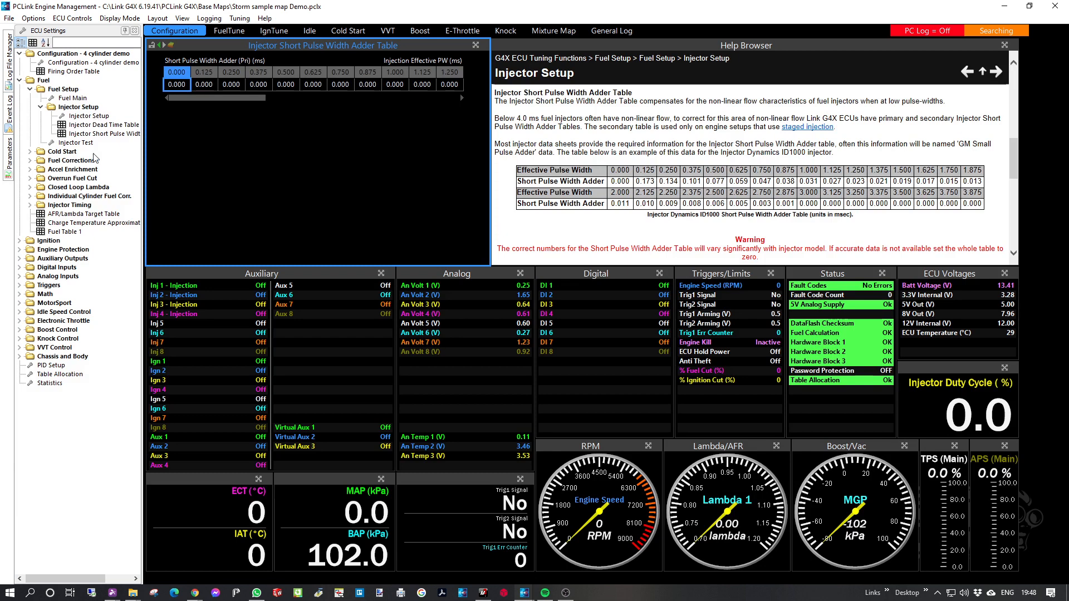
pyautogui.click(230, 84)
pyautogui.click(341, 84)
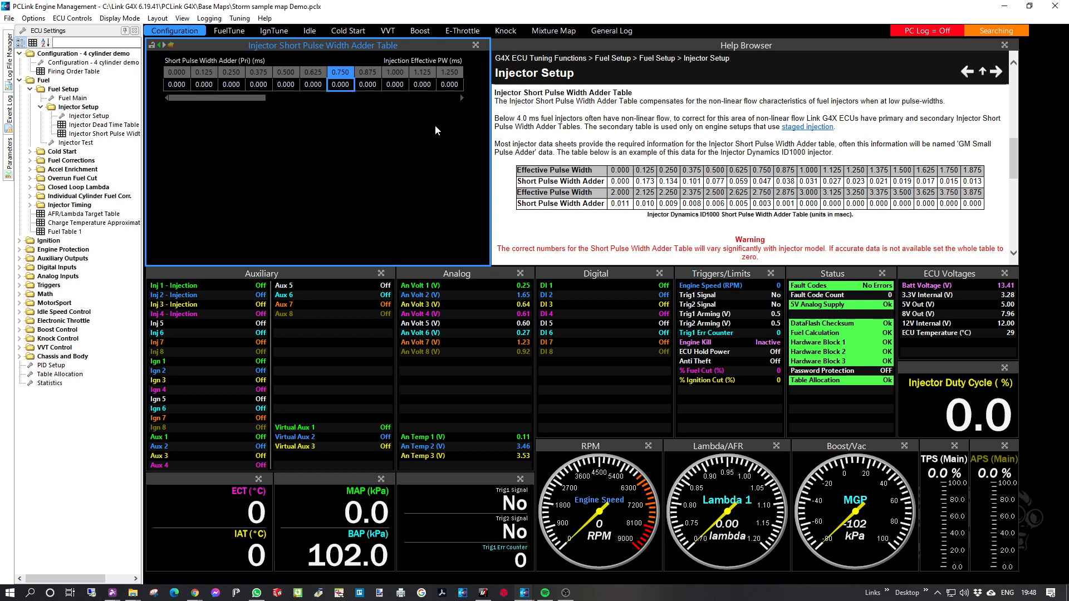
pyautogui.press('Left')
pyautogui.press('Left')
pyautogui.press('Left')
pyautogui.press('Left')
pyautogui.press('Left')
pyautogui.press('Left')
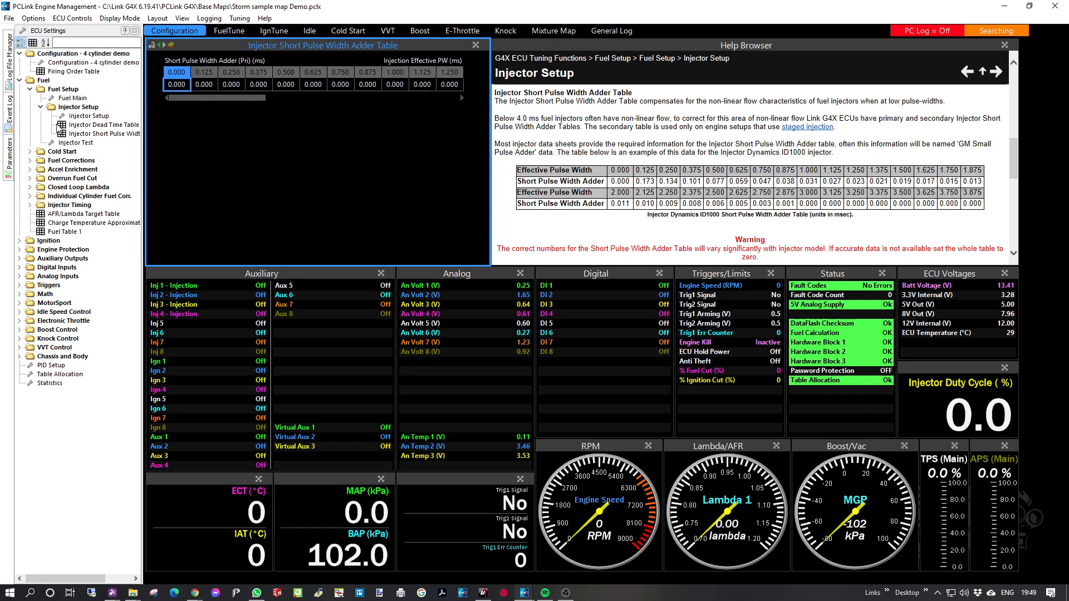
# - Set the Ignition Mode to Direct Spark in the Ignition Main settings
pyautogui.click(40, 108)
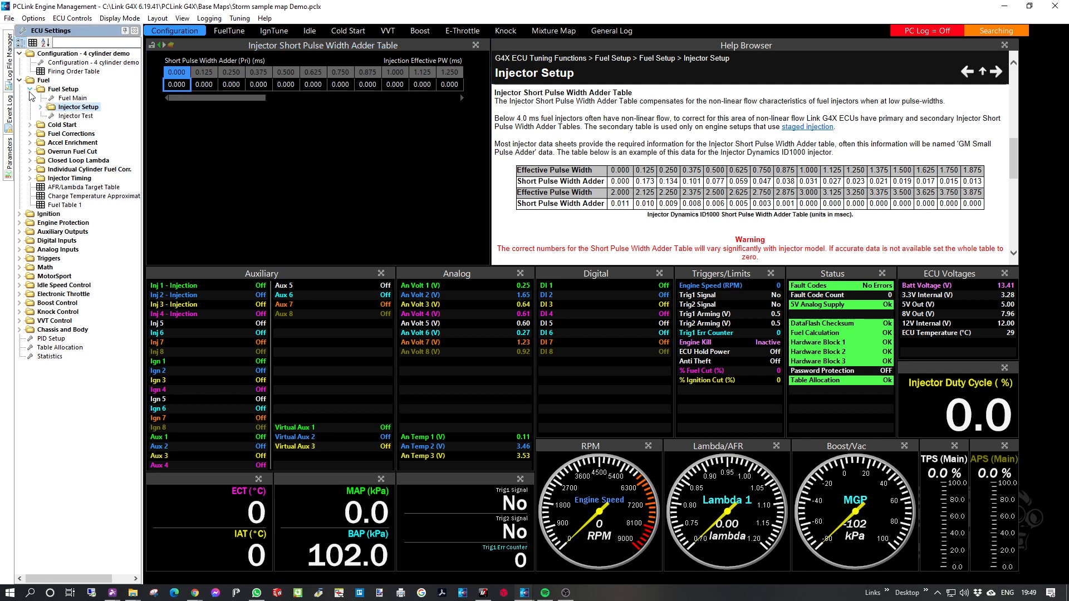
pyautogui.click(30, 90)
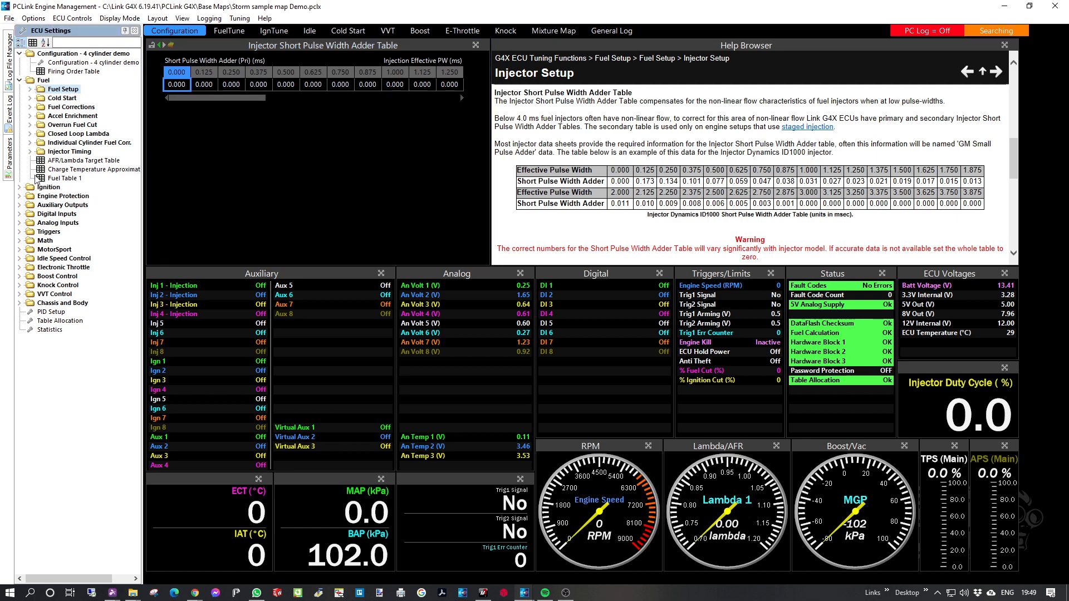
pyautogui.click(20, 188)
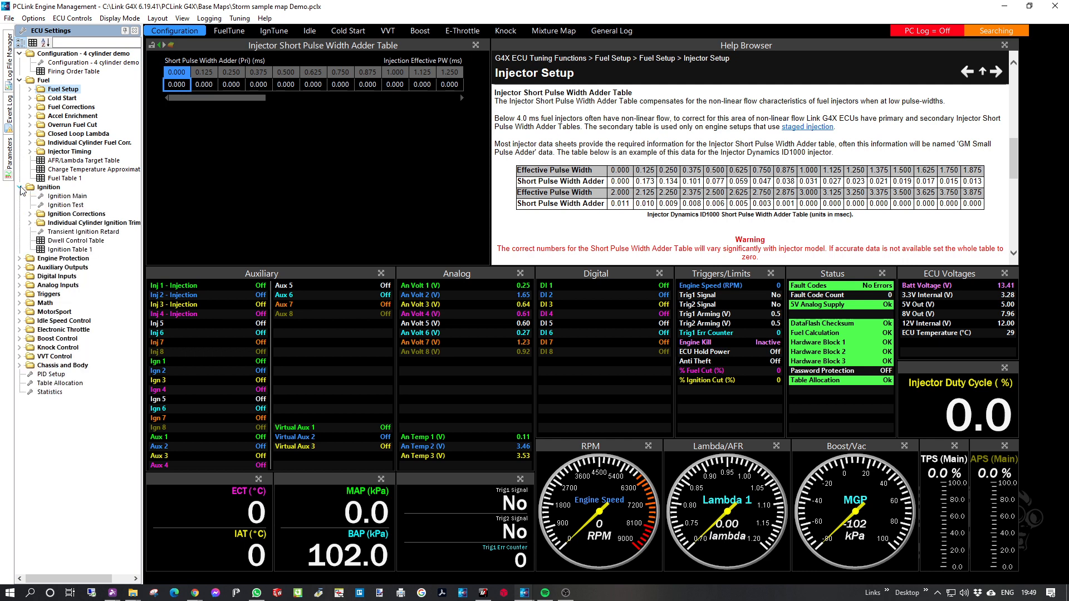
pyautogui.click(82, 197)
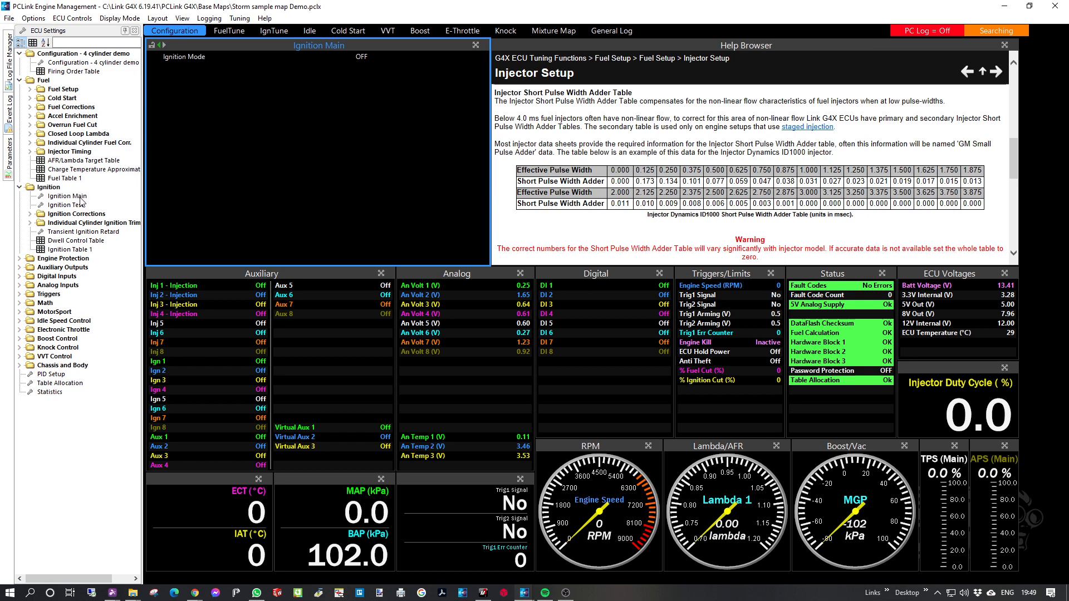
pyautogui.doubleClick(382, 56)
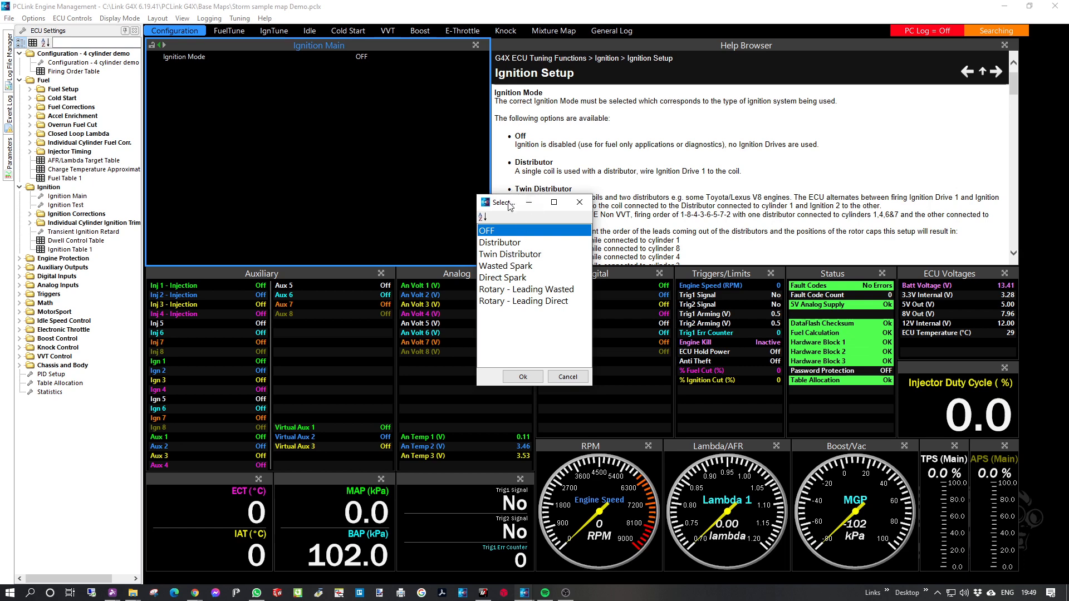
pyautogui.moveTo(510, 202); pyautogui.dragTo(510, 178)
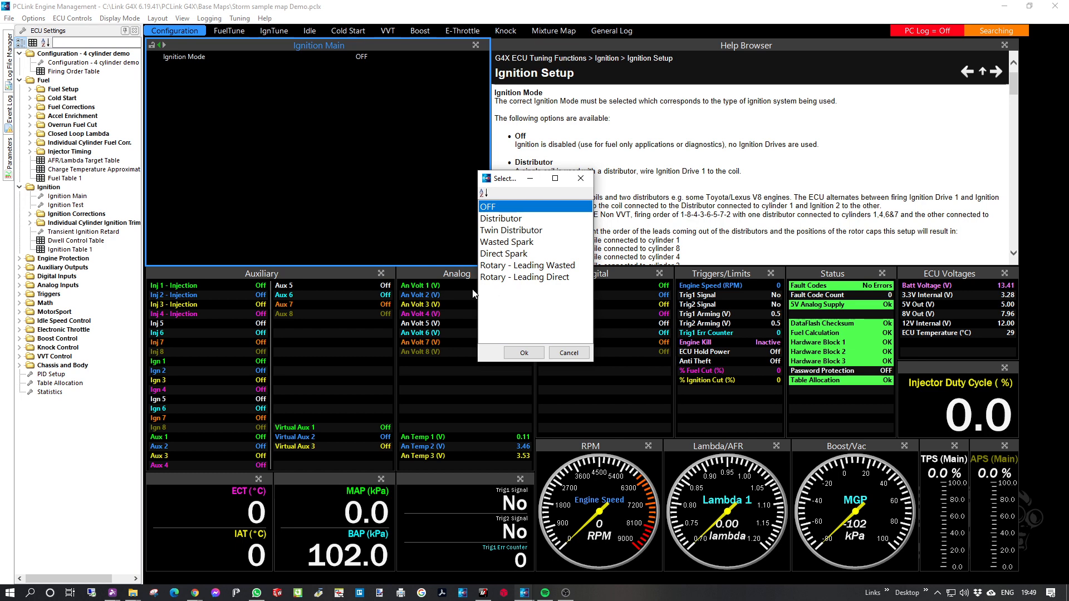
pyautogui.doubleClick(506, 255)
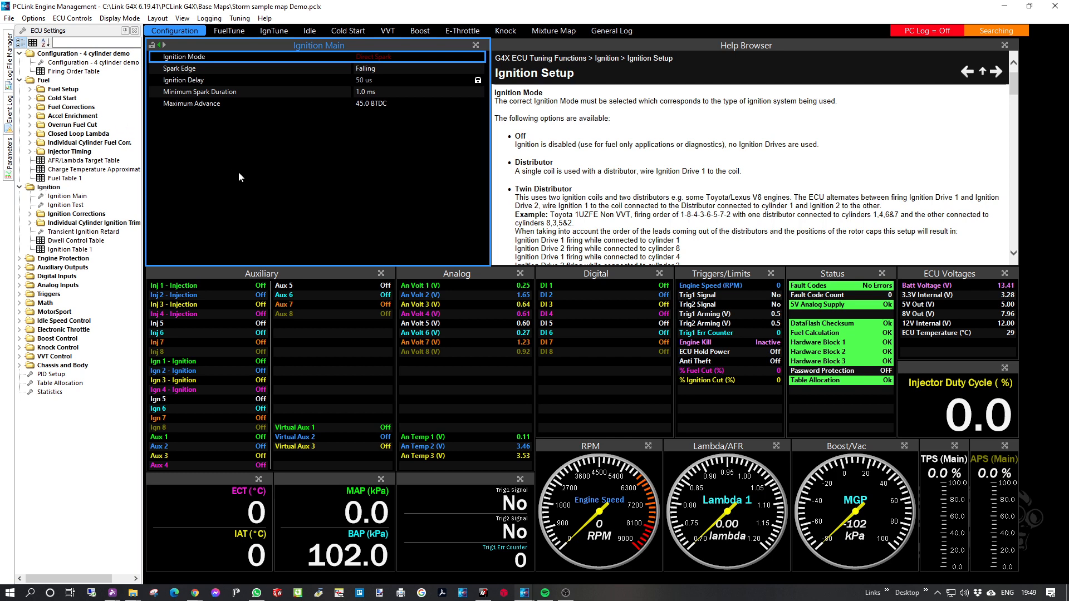
# - Review the Spark Edge, Ignition Delay, Minimum Spark Duration and Maximum Advance settings with their help descriptions
pyautogui.click(399, 69)
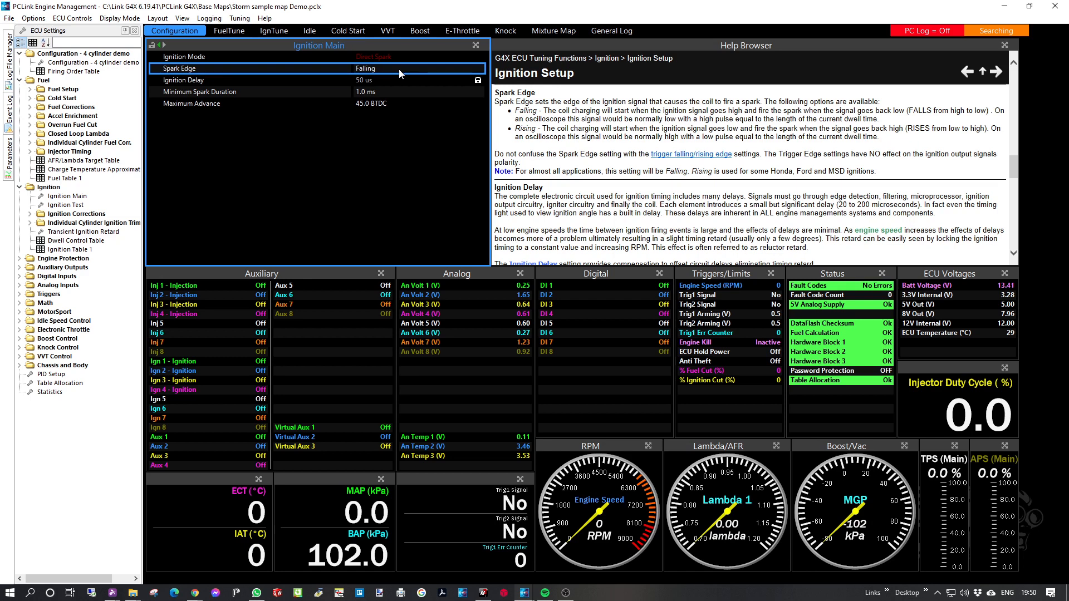
pyautogui.click(371, 80)
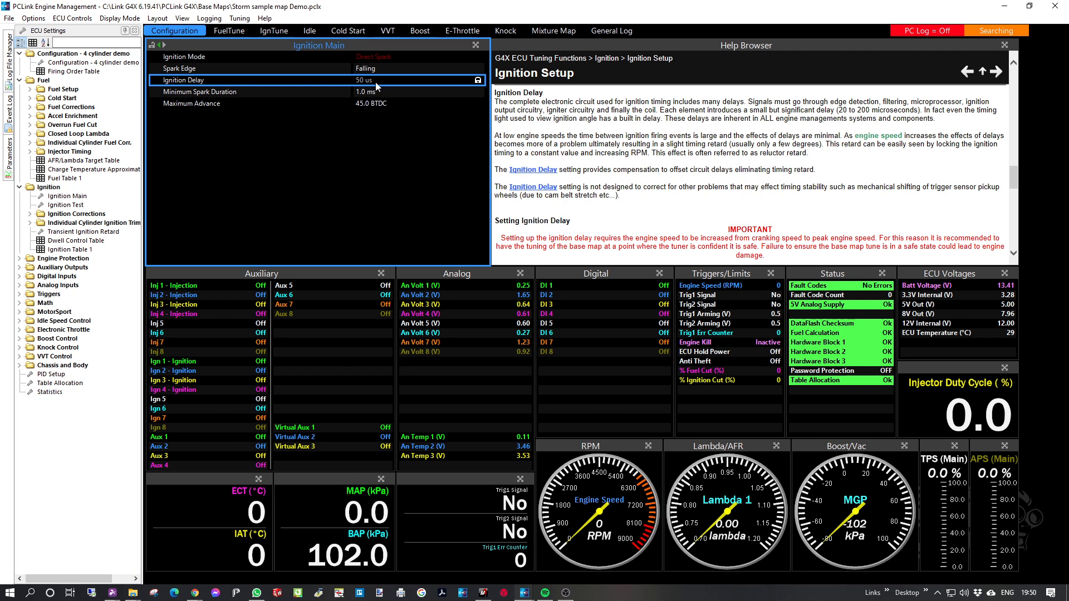
pyautogui.click(378, 92)
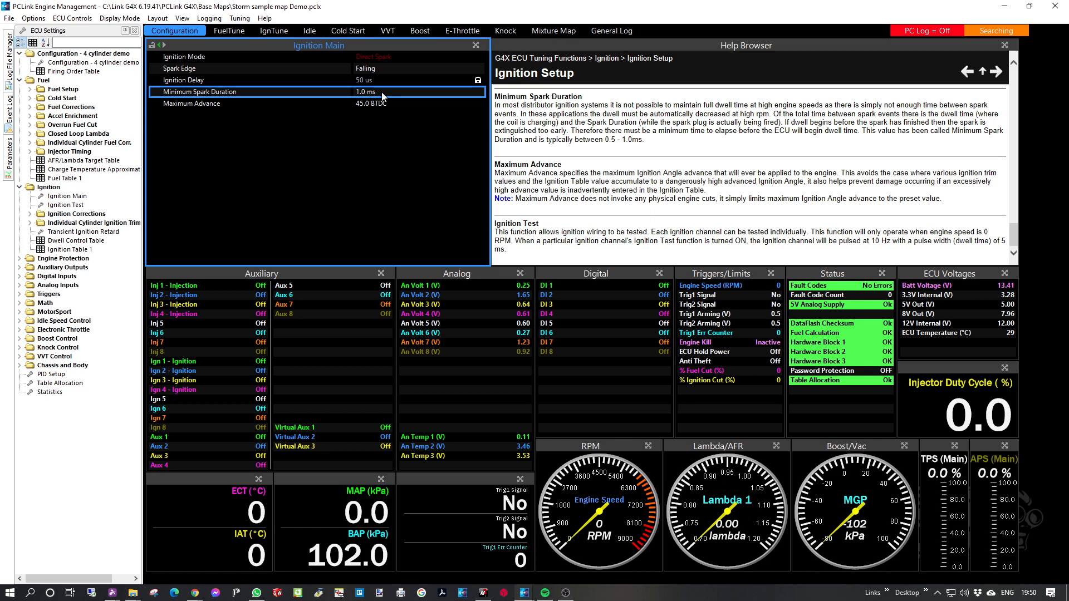
pyautogui.click(380, 104)
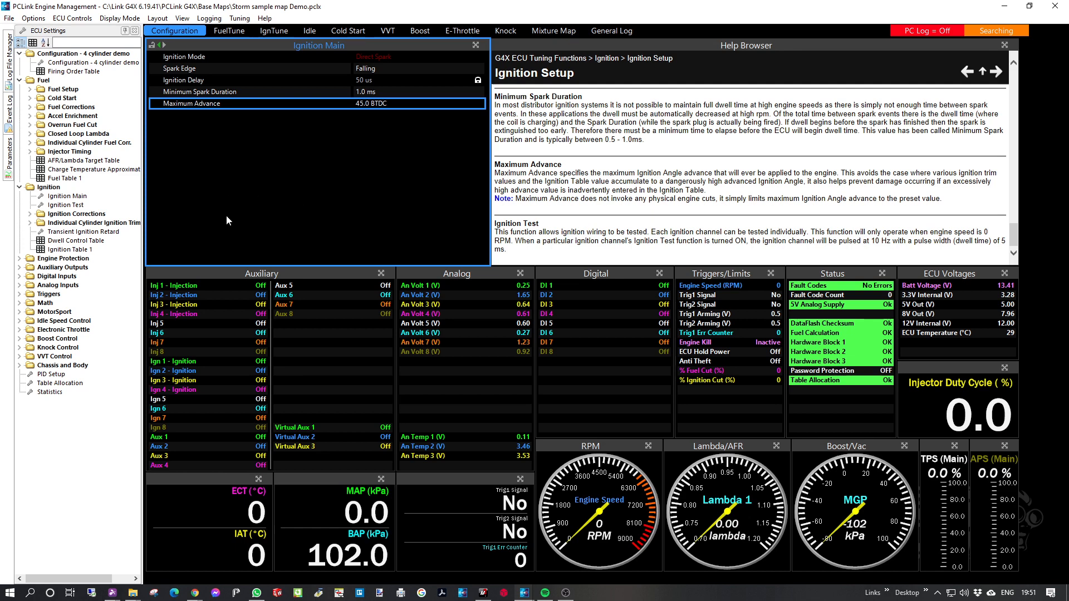
# - Open the Dwell Control Table and examine the dwell times across battery voltage and engine speed up to 6500 RPM
pyautogui.click(69, 240)
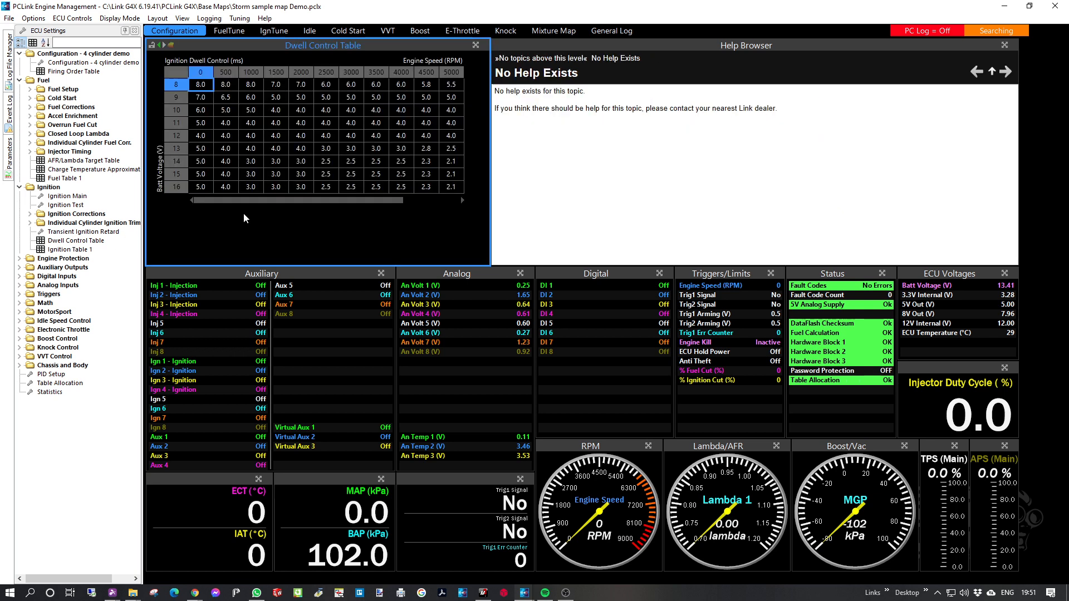
pyautogui.click(411, 188)
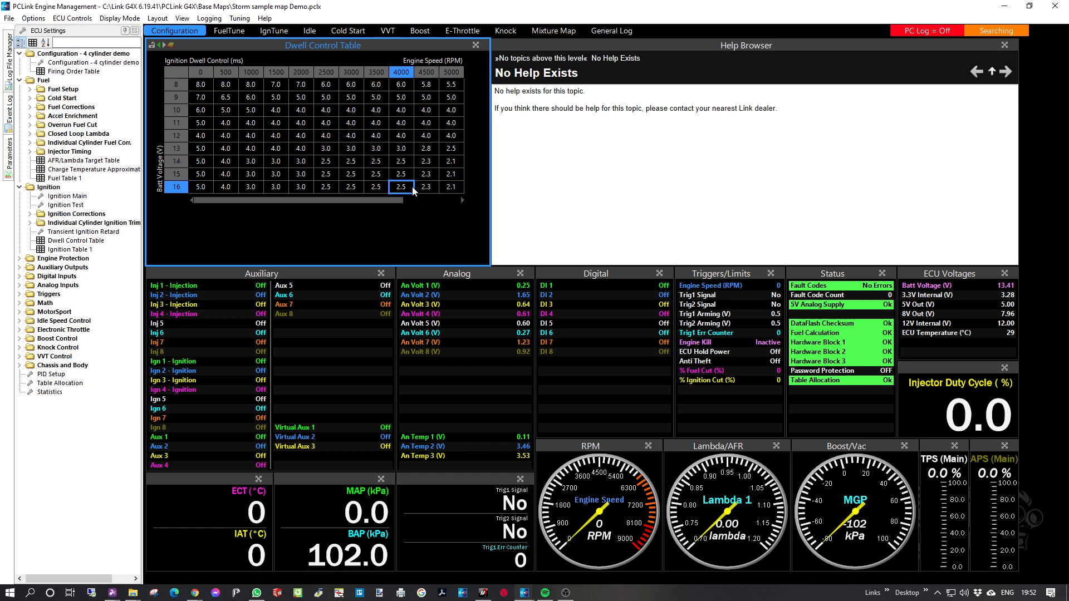
pyautogui.press('Right')
pyautogui.press('Right')
pyautogui.press('Right')
pyautogui.press('Right')
pyautogui.press('Right')
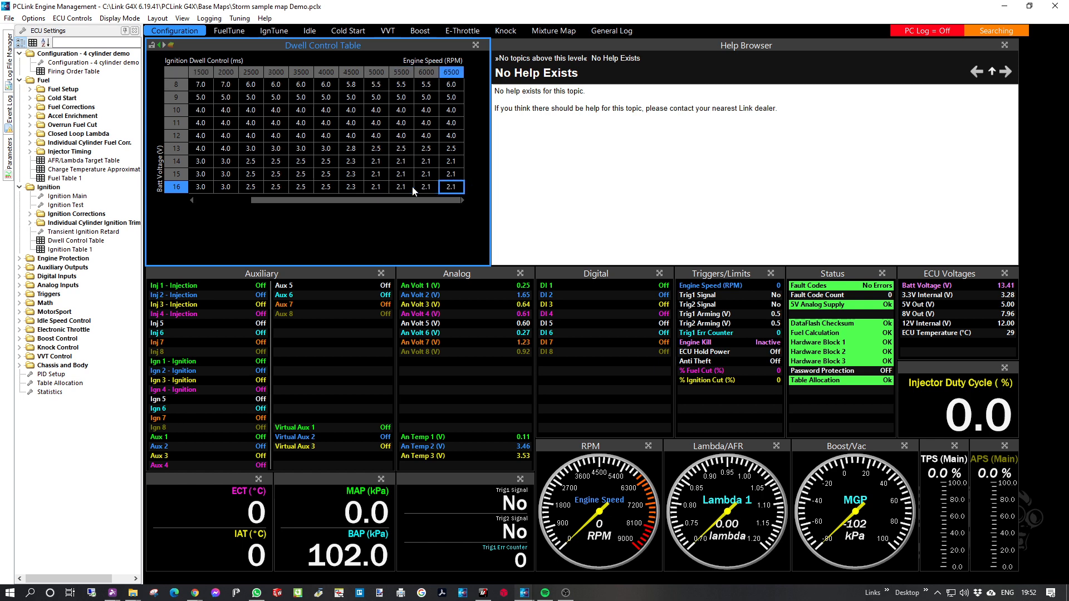
pyautogui.press('Up')
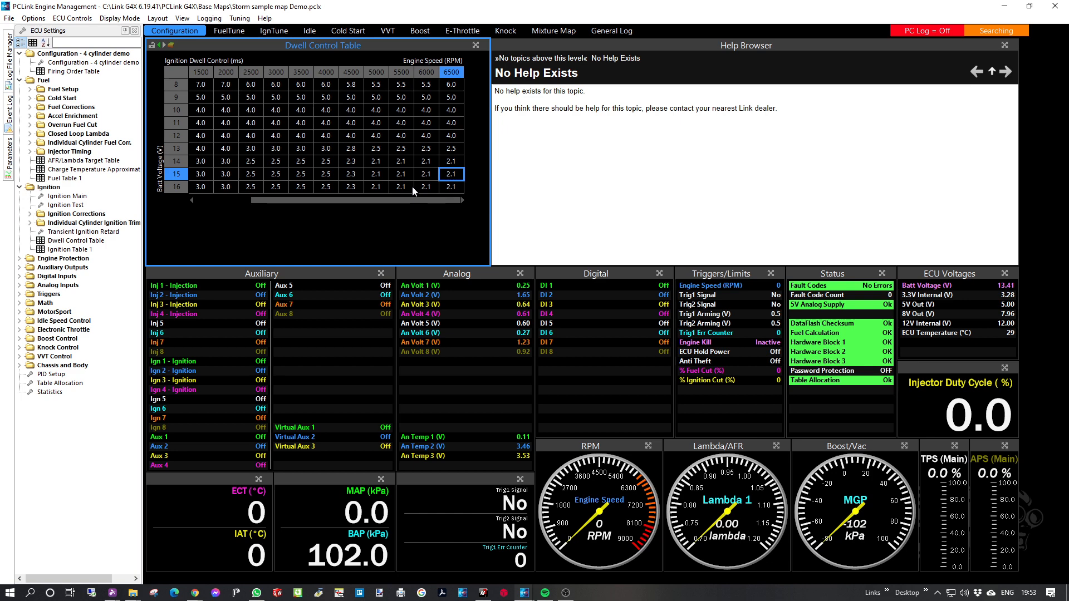
pyautogui.moveTo(411, 202); pyautogui.dragTo(326, 203)
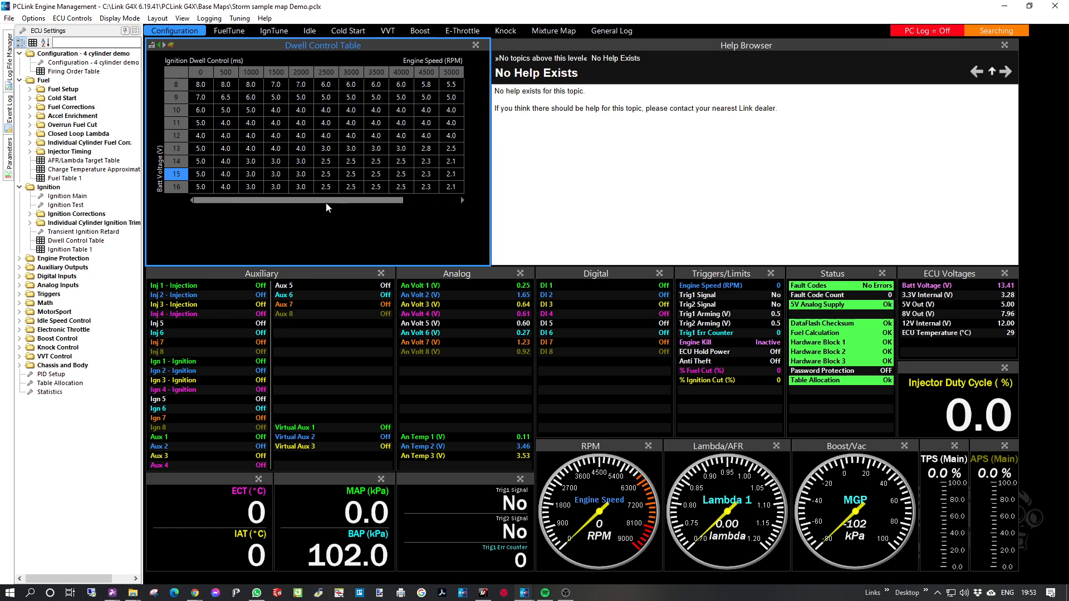
pyautogui.moveTo(405, 200); pyautogui.dragTo(296, 198)
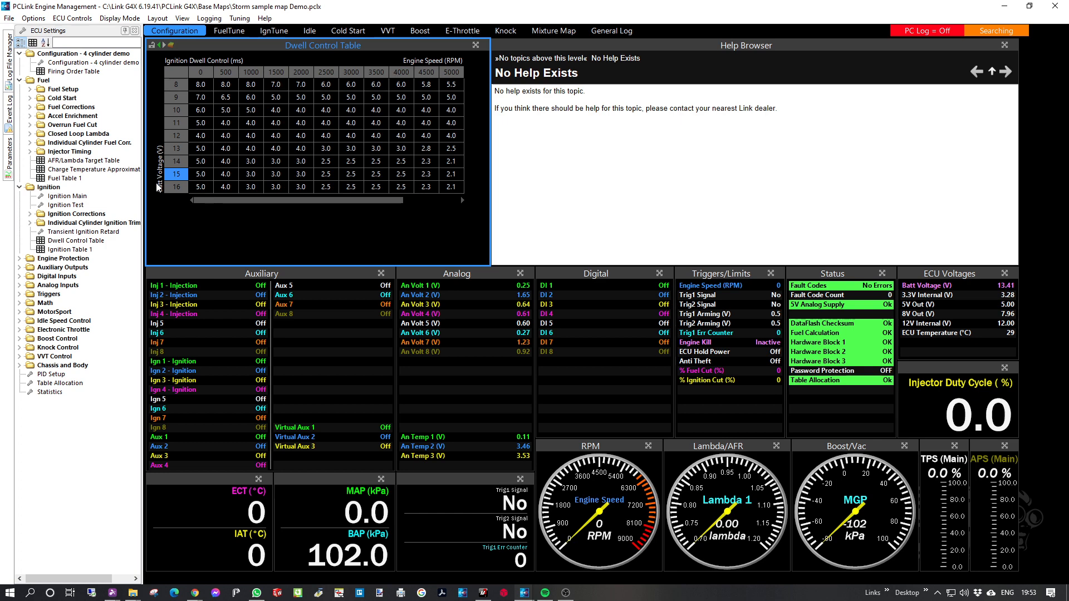
# - Set the Trigger Mode to Mitsubishi EVO 7-9 in the Trigger Setup settings
pyautogui.click(22, 188)
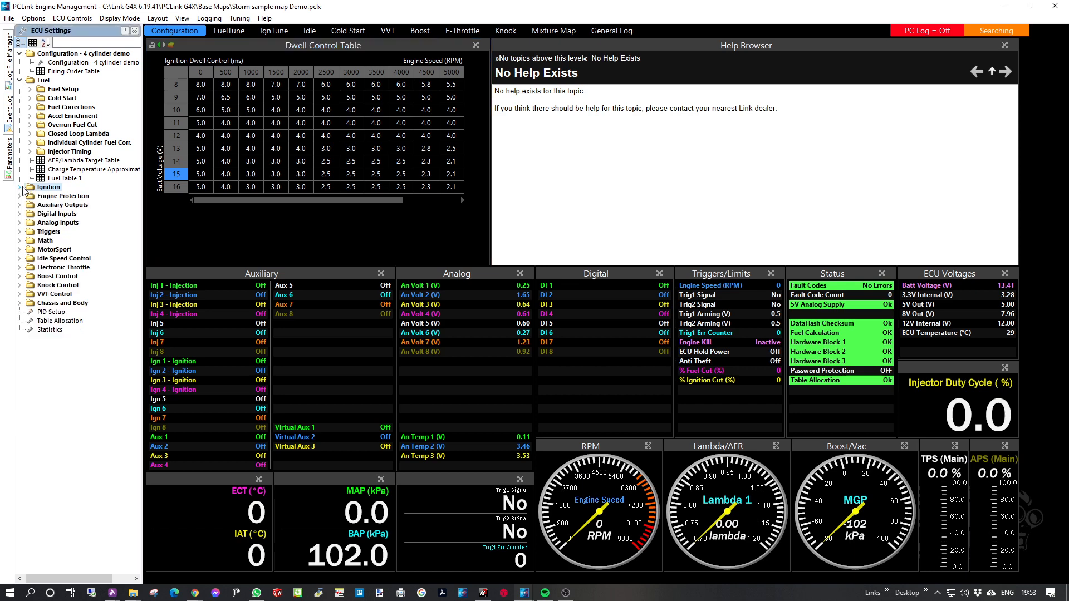
pyautogui.click(19, 80)
pyautogui.click(20, 53)
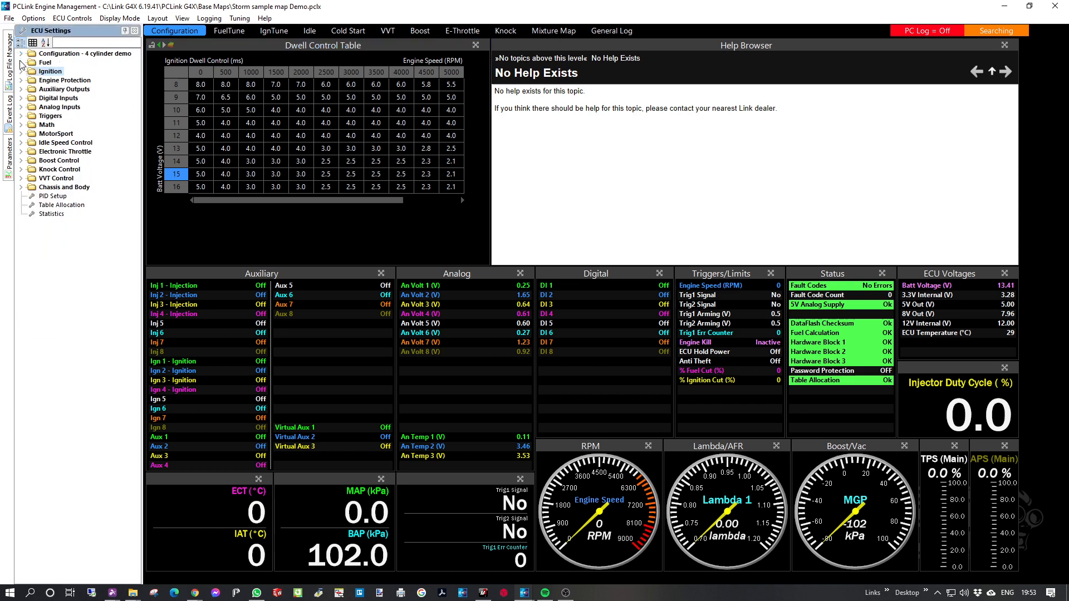
pyautogui.click(21, 116)
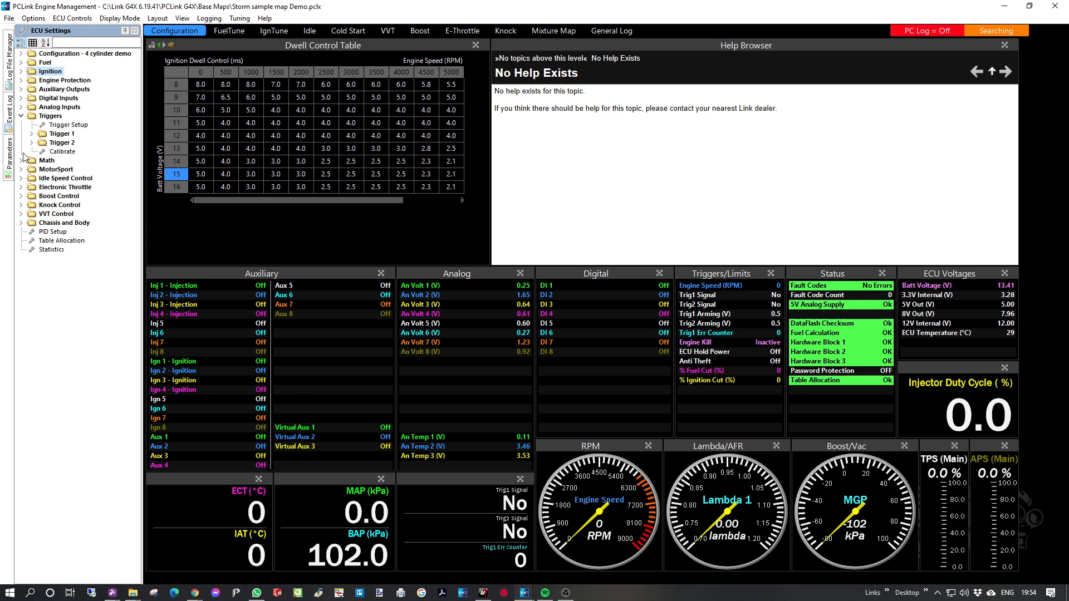
pyautogui.doubleClick(67, 129)
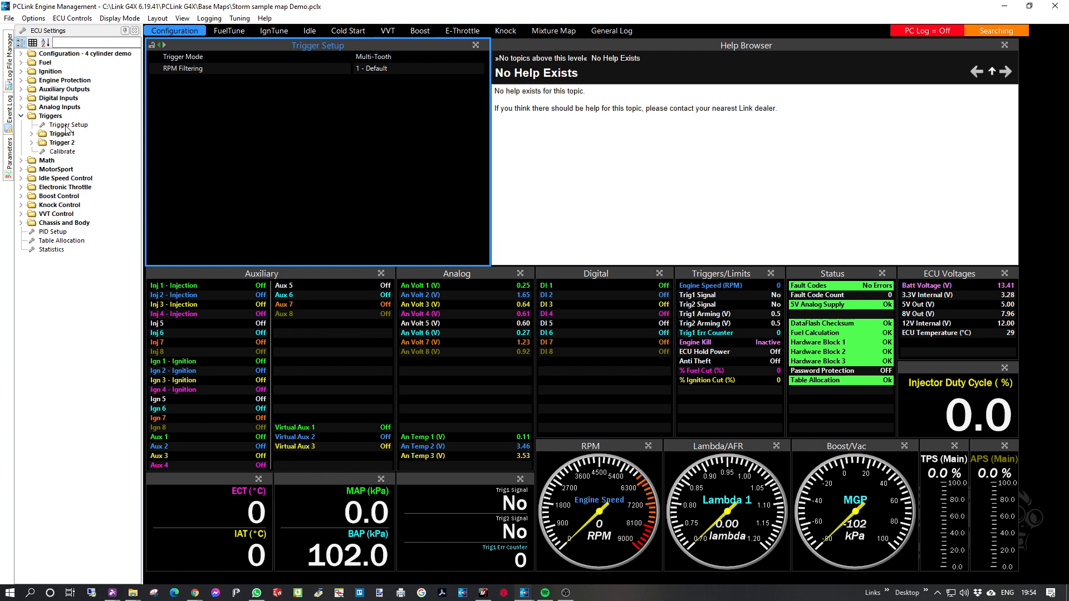
pyautogui.click(406, 58)
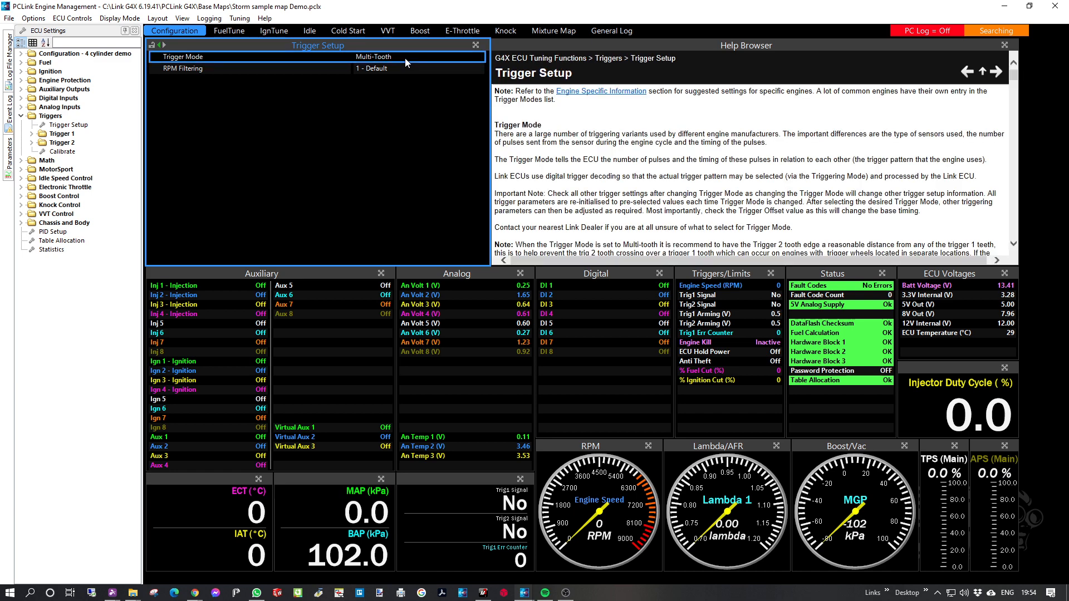
pyautogui.doubleClick(405, 58)
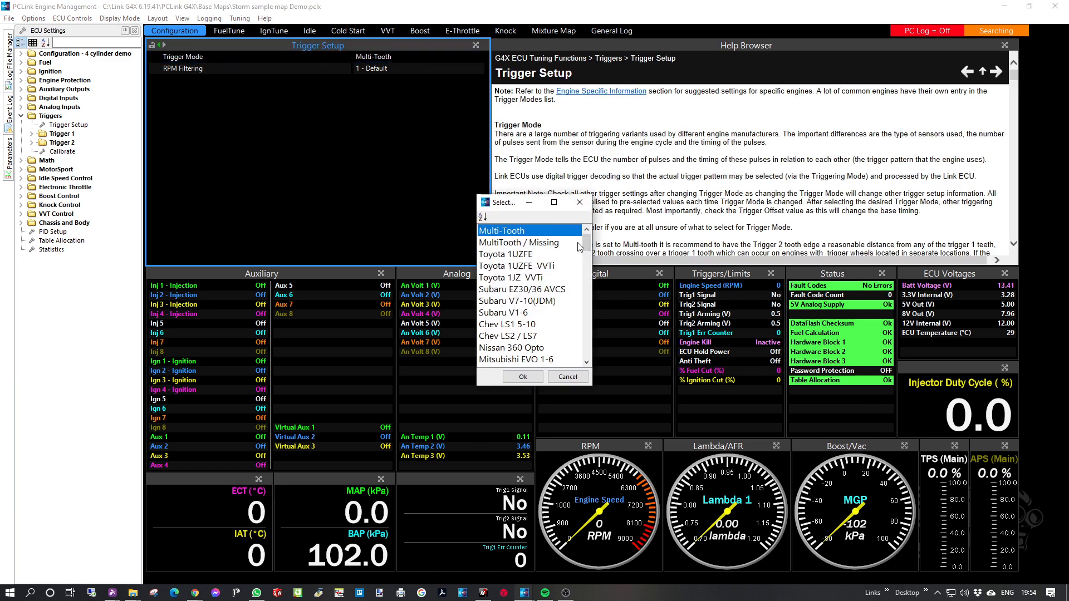
pyautogui.moveTo(588, 244); pyautogui.dragTo(588, 303)
pyautogui.moveTo(586, 317); pyautogui.dragTo(602, 235)
pyautogui.moveTo(587, 244); pyautogui.dragTo(587, 257)
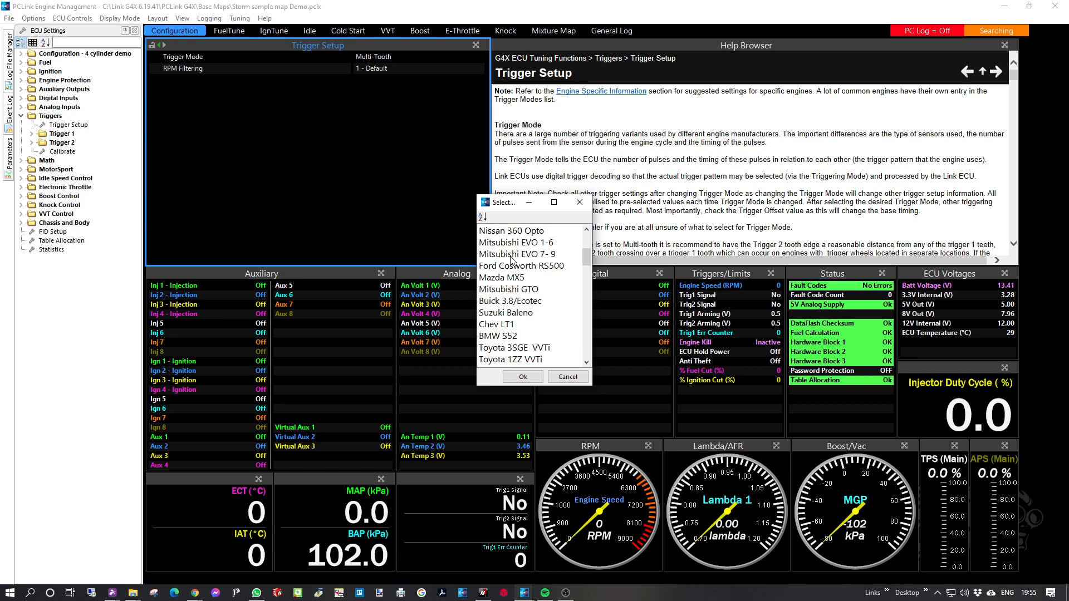
pyautogui.click(510, 256)
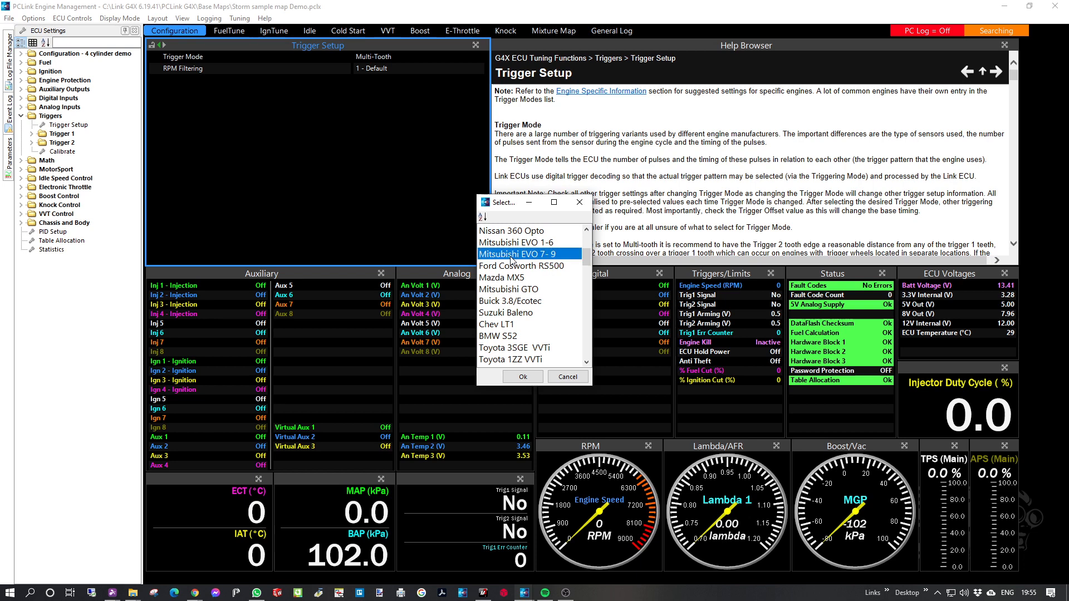
pyautogui.click(522, 376)
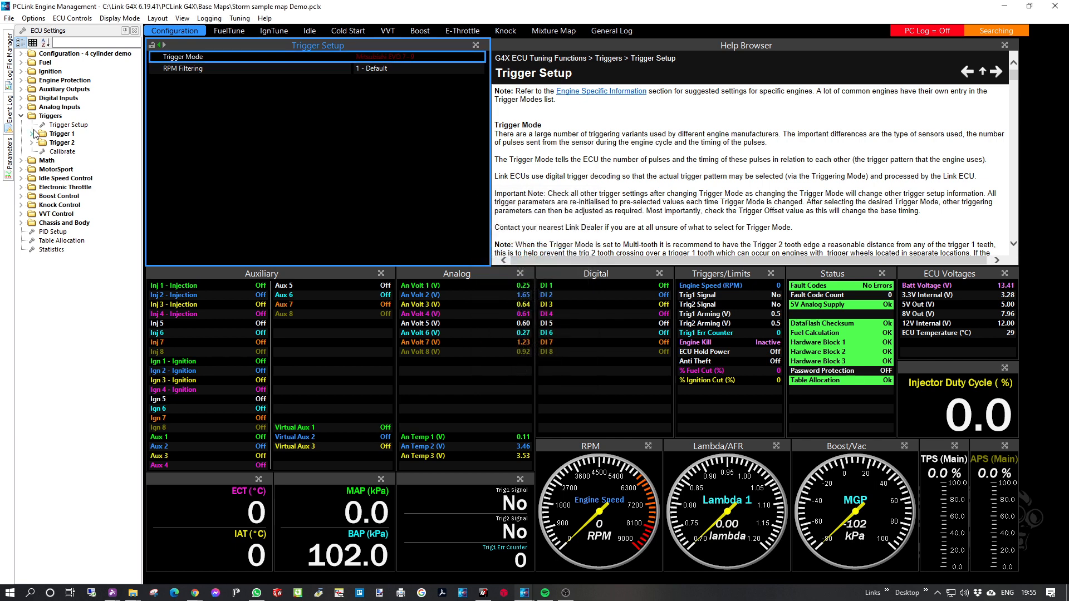
# - Review the Trigger 1 sensor type, pull-up and edge settings with their help descriptions
pyautogui.click(32, 134)
pyautogui.click(64, 135)
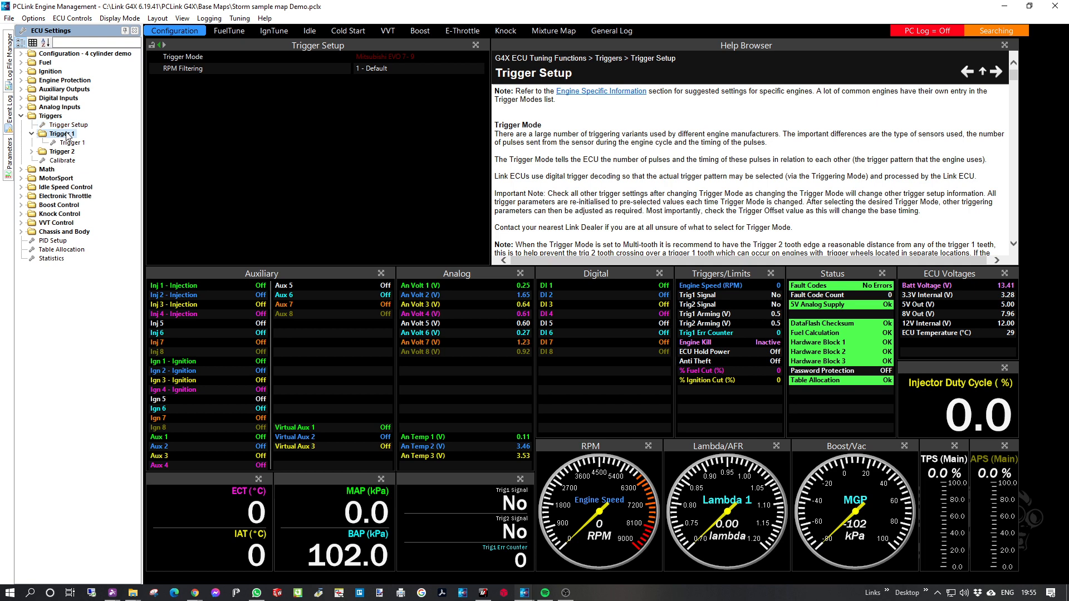
pyautogui.click(72, 143)
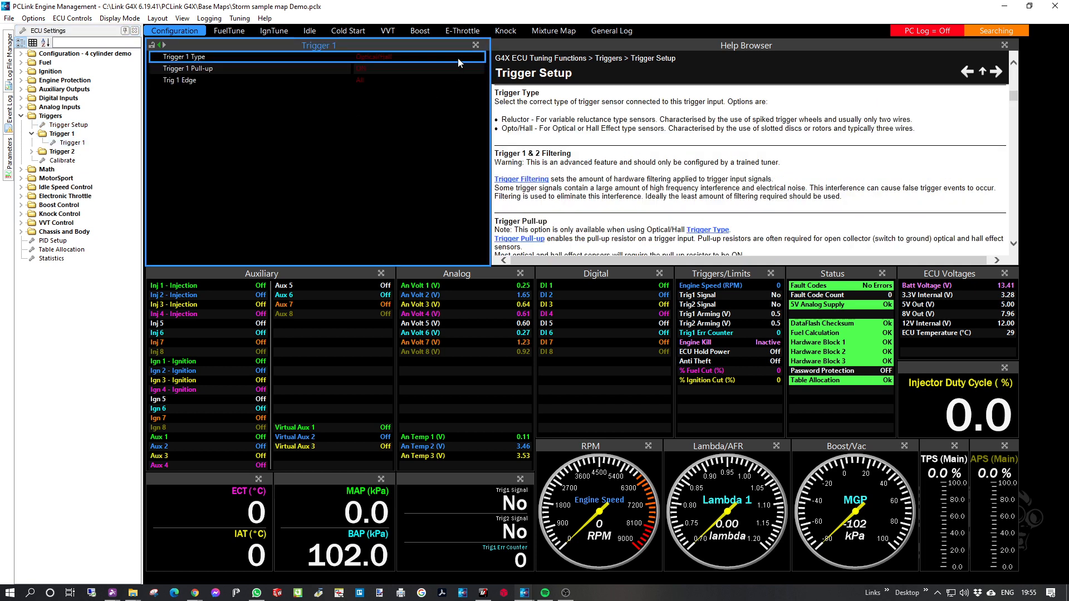
pyautogui.click(361, 69)
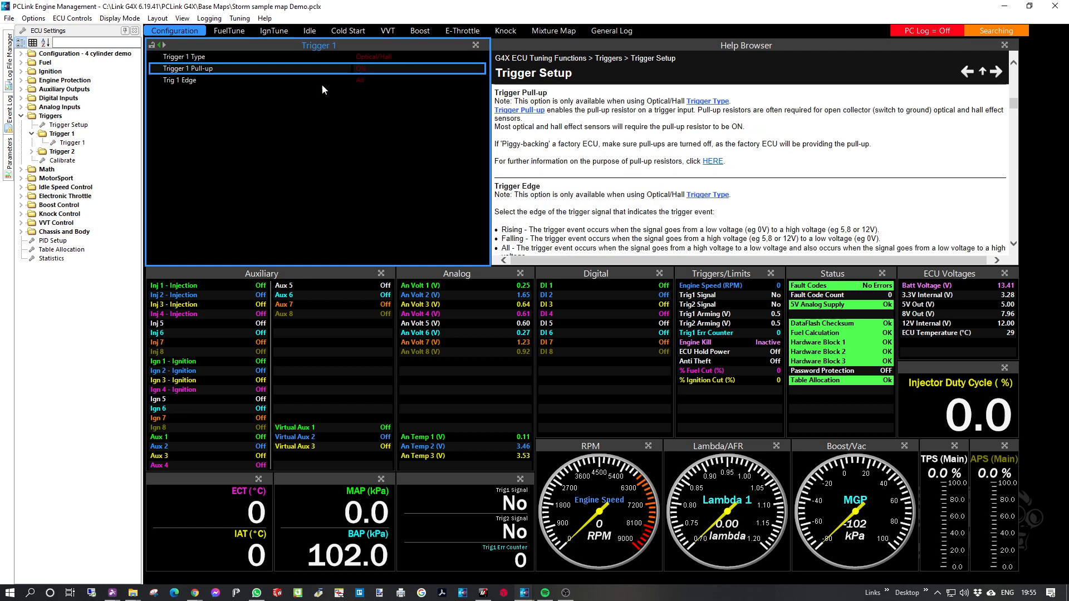
pyautogui.click(378, 80)
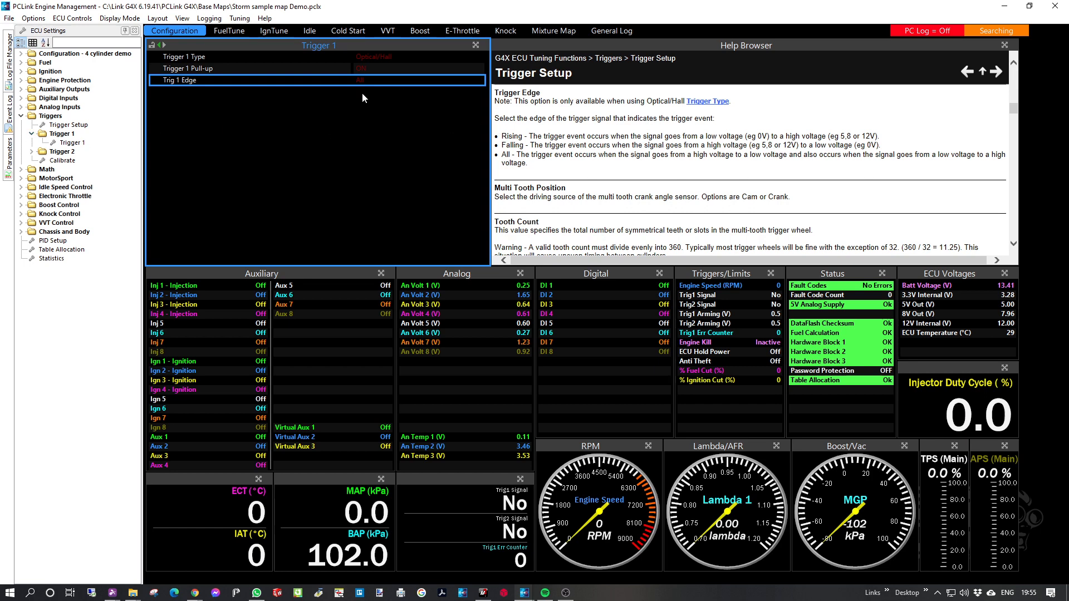
# - Review the Trigger 2 sensor type, pull-up and edge settings with their help descriptions
pyautogui.doubleClick(66, 152)
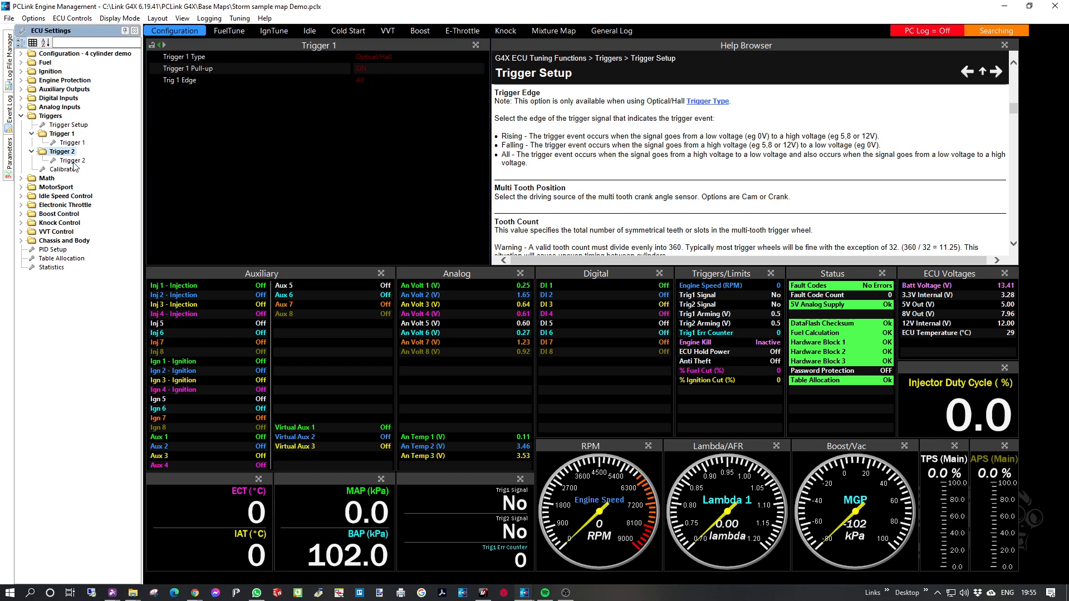
pyautogui.doubleClick(73, 161)
pyautogui.click(389, 55)
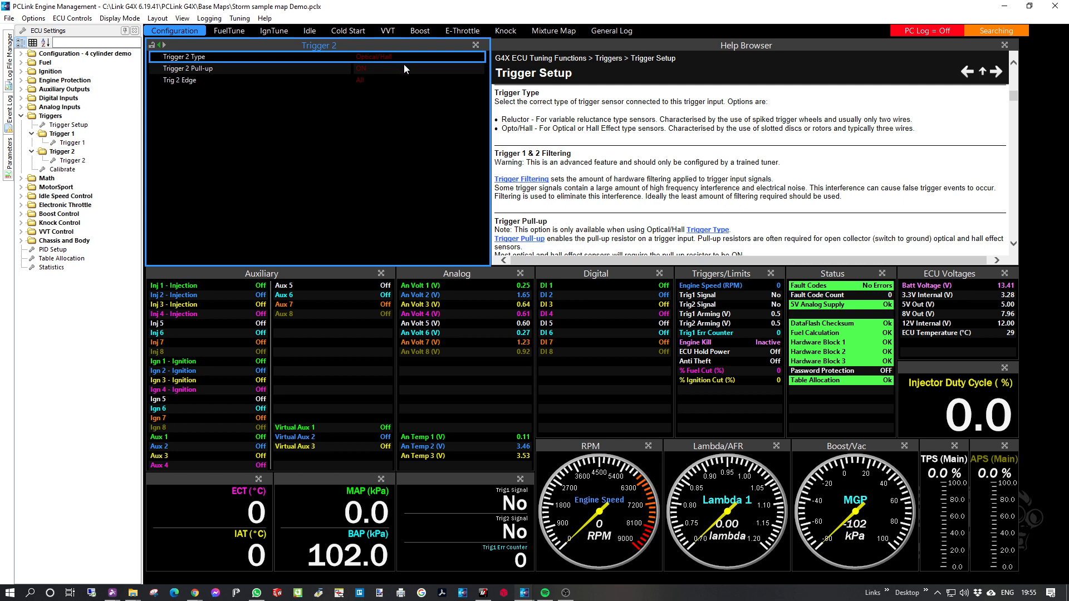
pyautogui.click(368, 68)
pyautogui.click(368, 80)
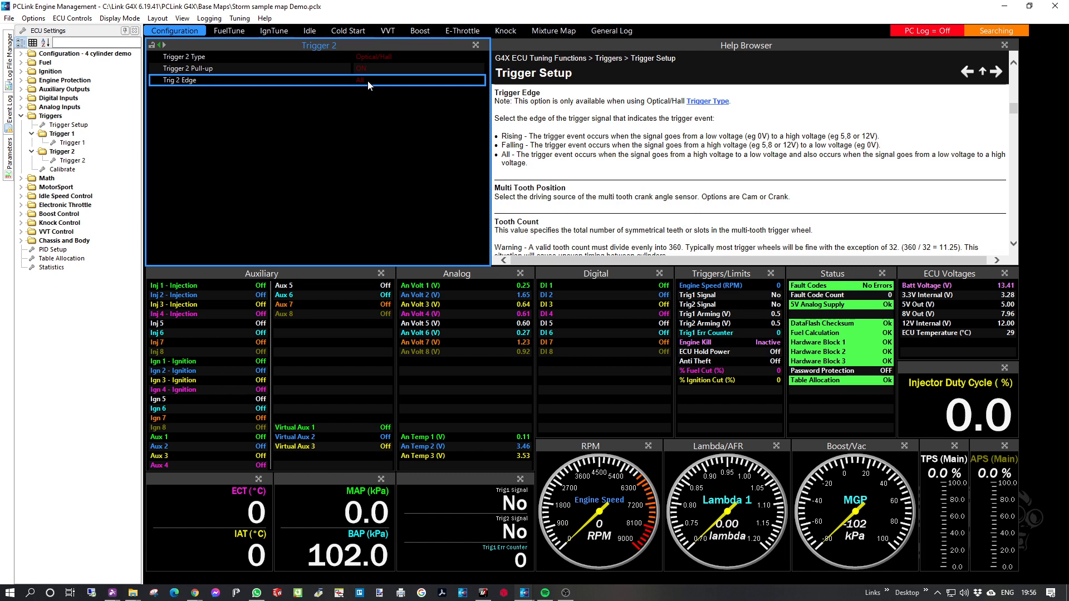
# - Examine the trigger calibration settings and the Set Base Timing help, and collapse the Triggers settings group
pyautogui.click(57, 169)
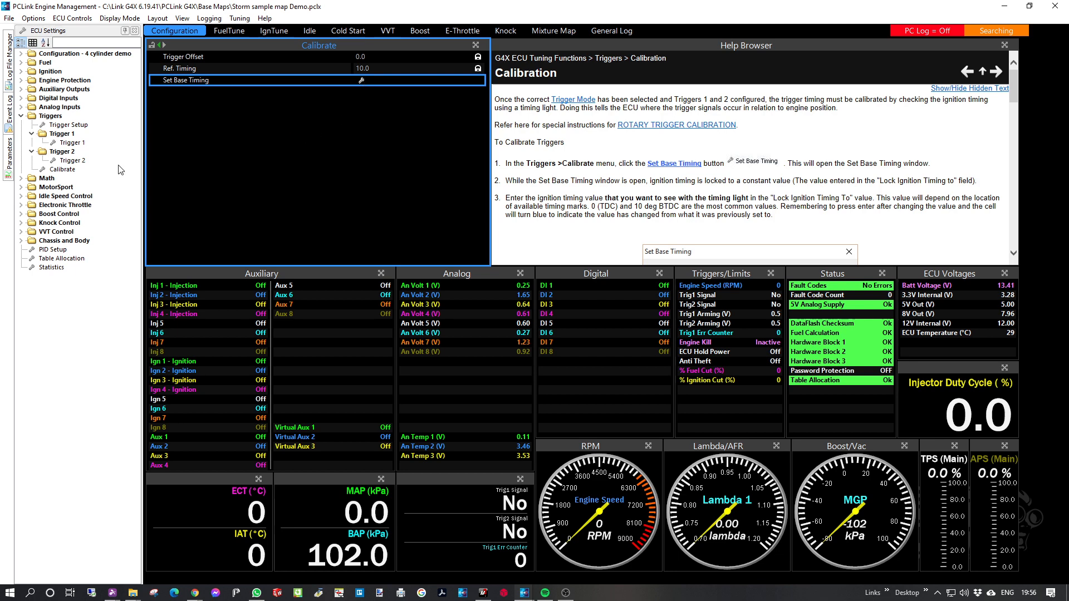
pyautogui.click(31, 151)
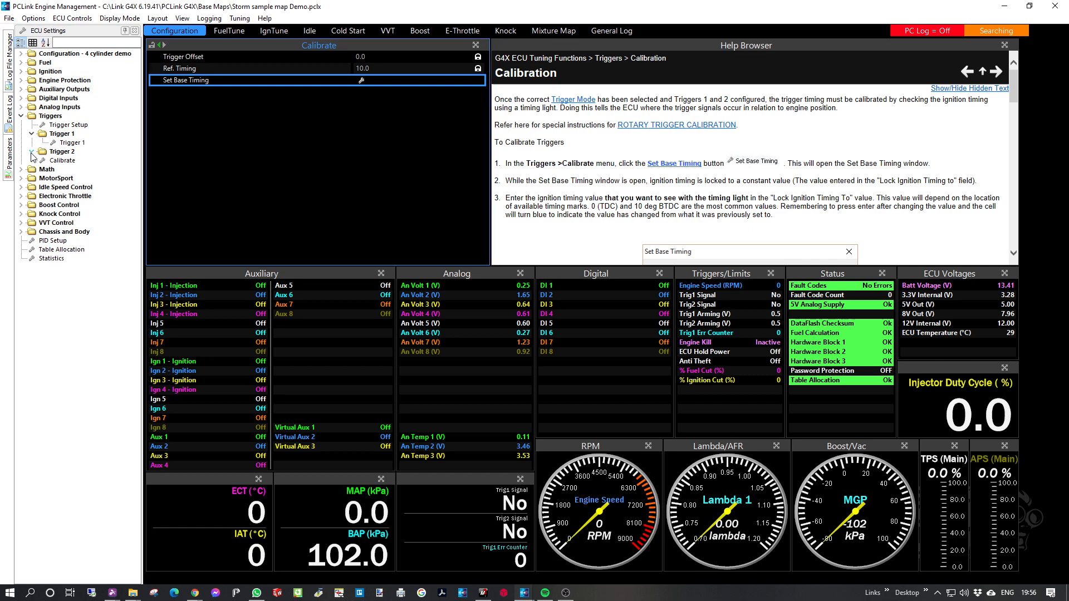
pyautogui.click(31, 134)
pyautogui.click(21, 116)
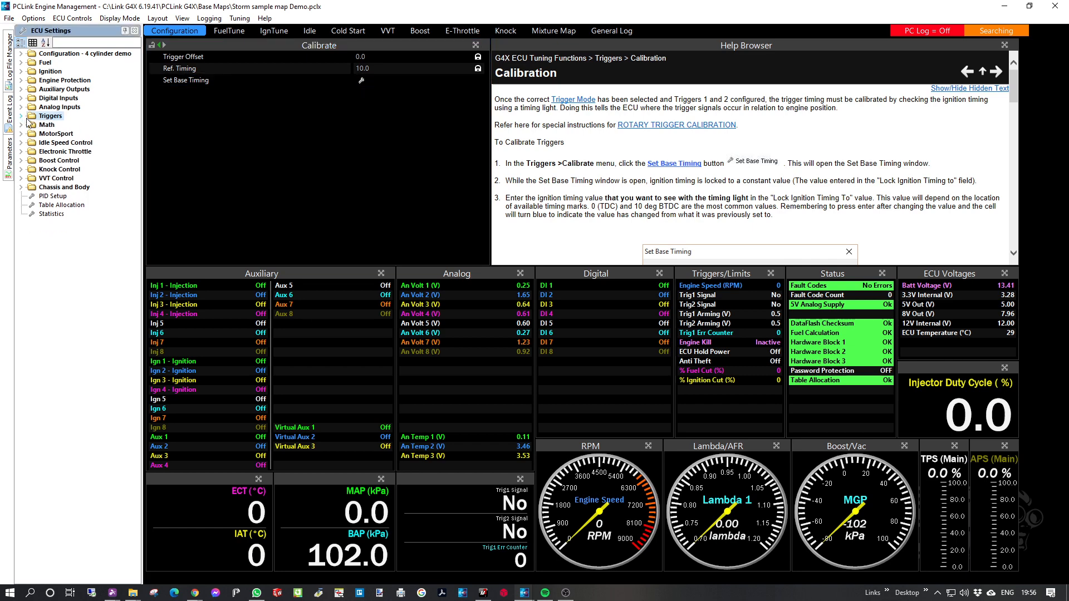